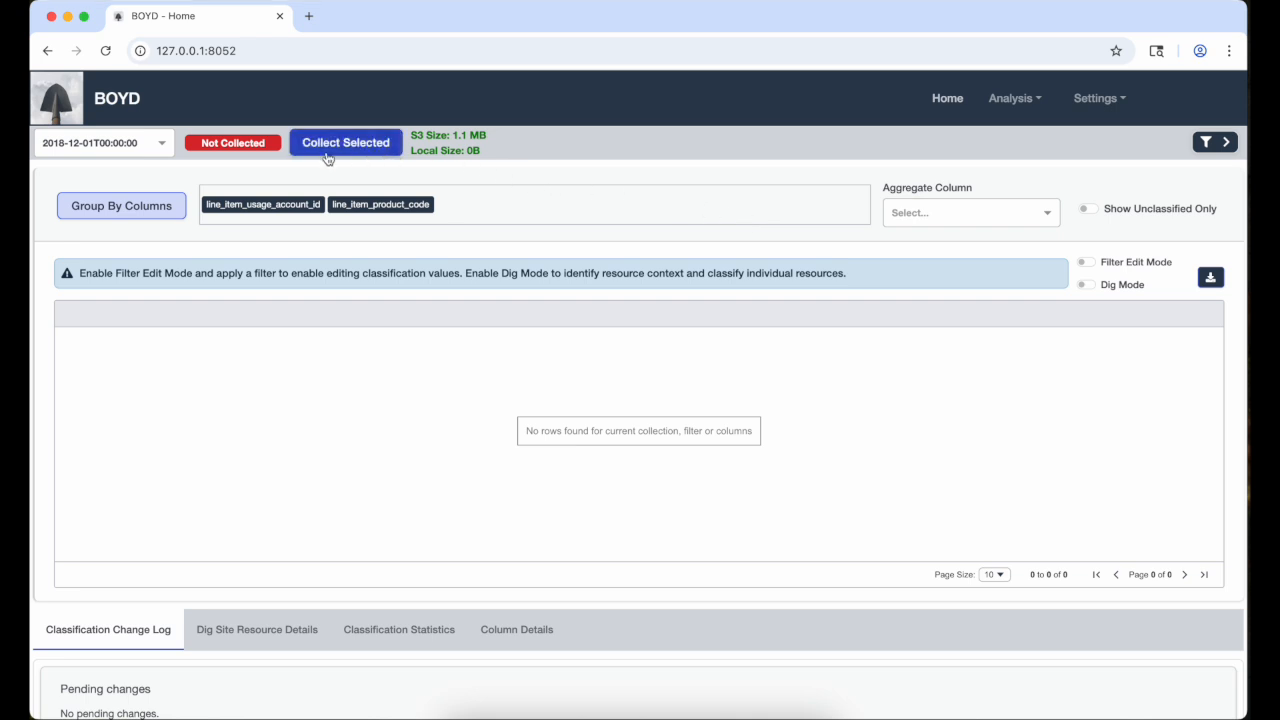
Collect the cost data for the 2018-12-01 billing period
left_click(163, 150)
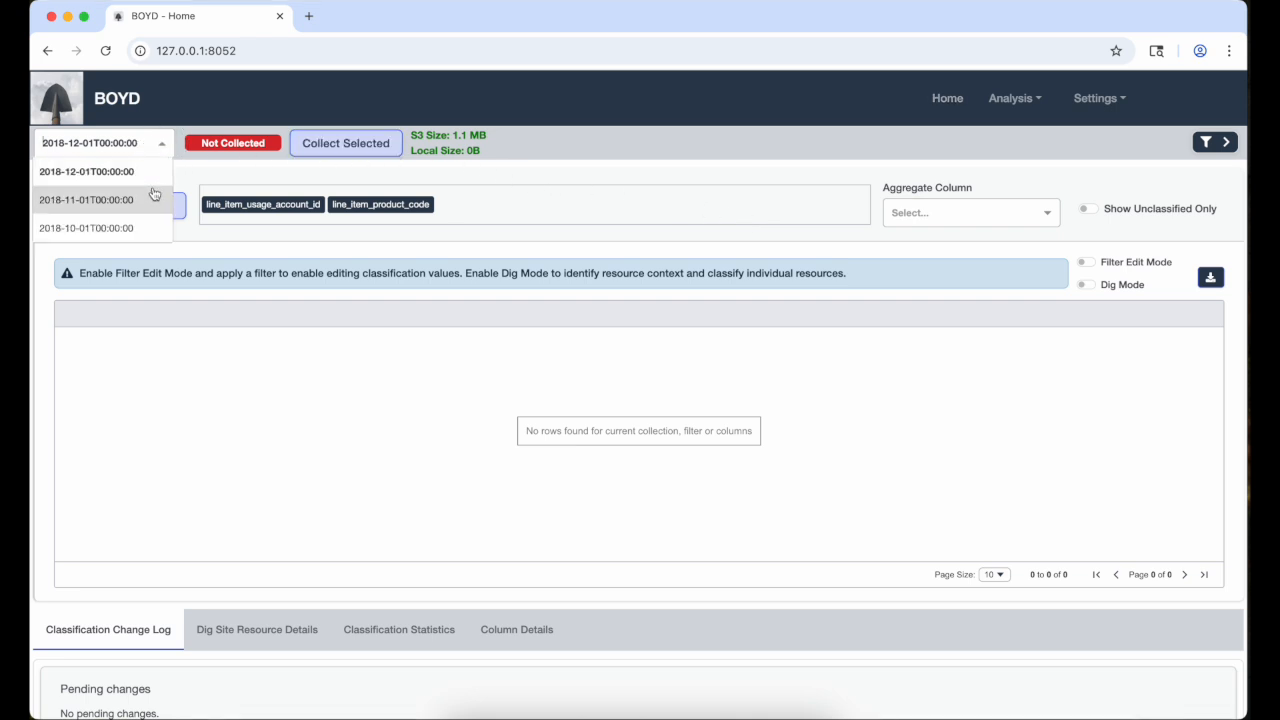
left_click(310, 168)
left_click(358, 139)
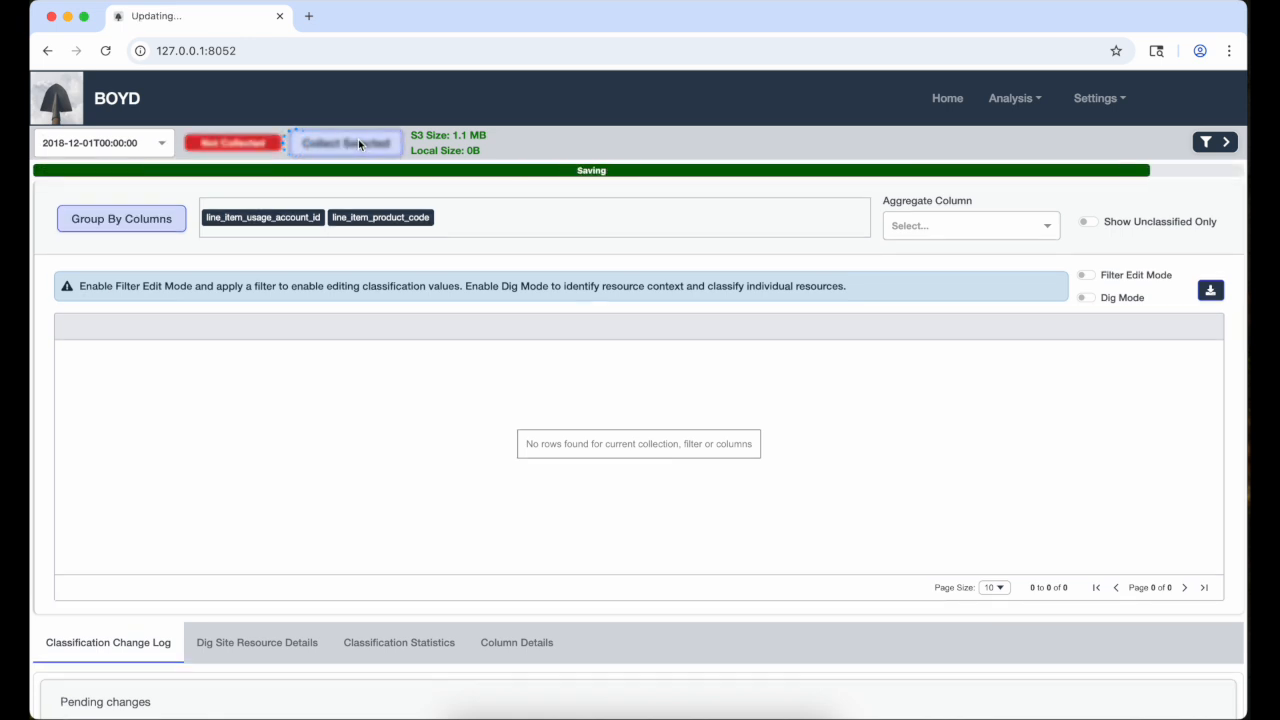
Switch to the 2018-11-01 billing period and collect its data
left_click(172, 148)
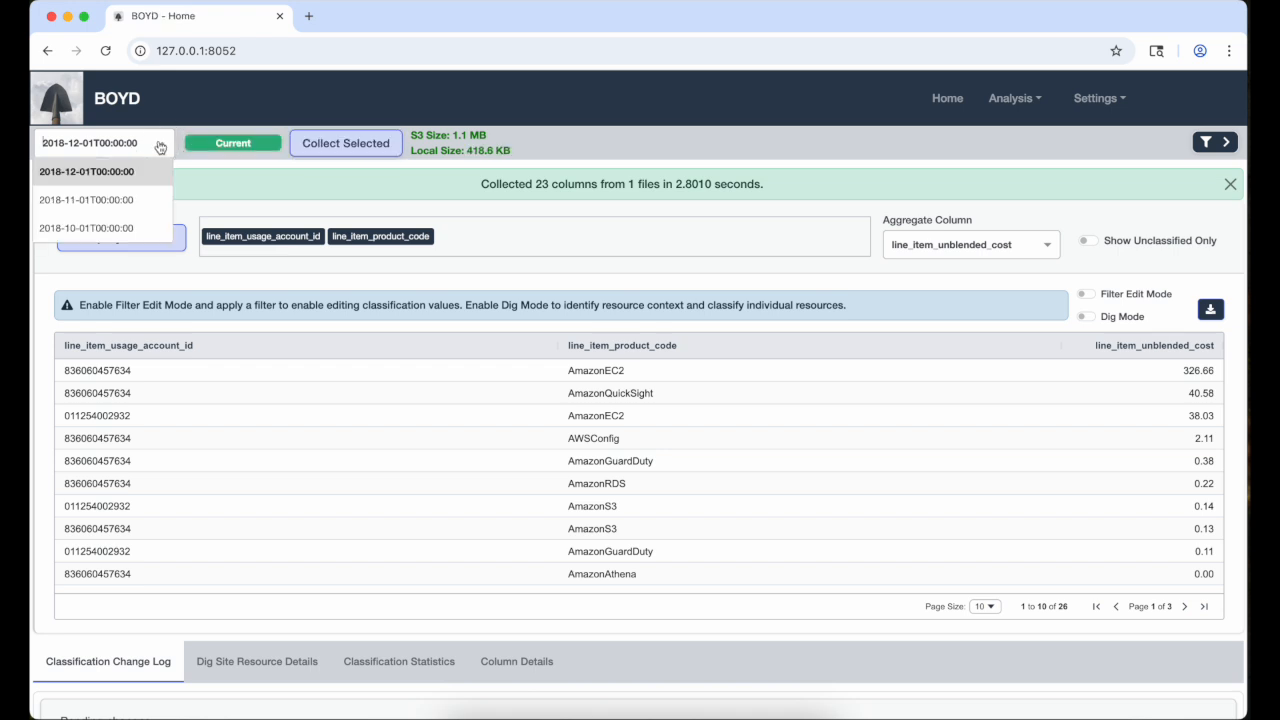
left_click(135, 200)
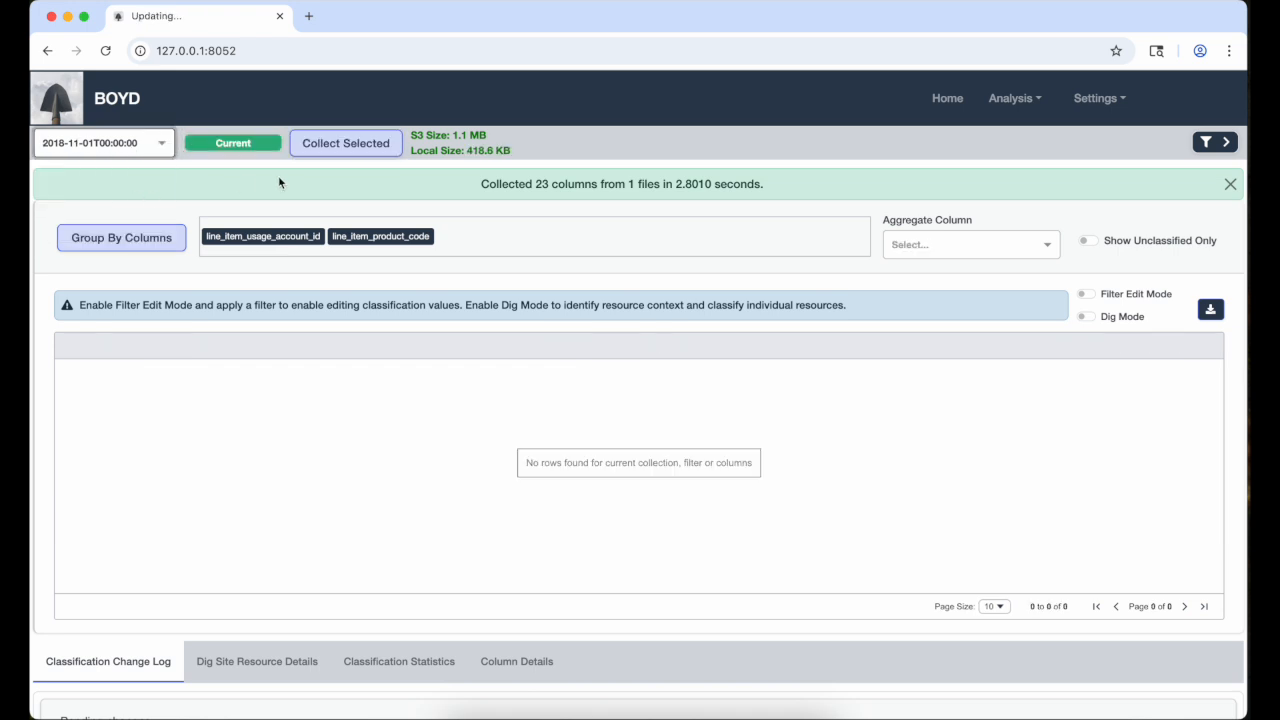
left_click(334, 142)
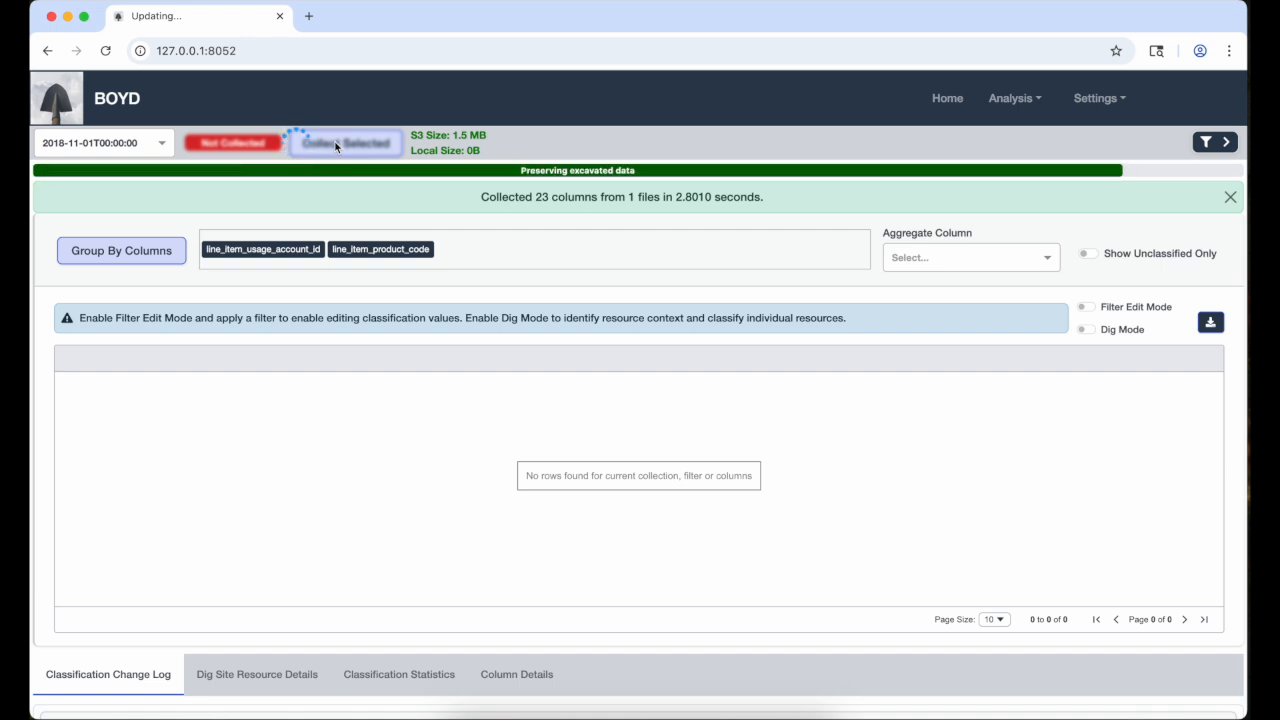
Switch to the 2018-10-01 billing period and collect its data
left_click(150, 148)
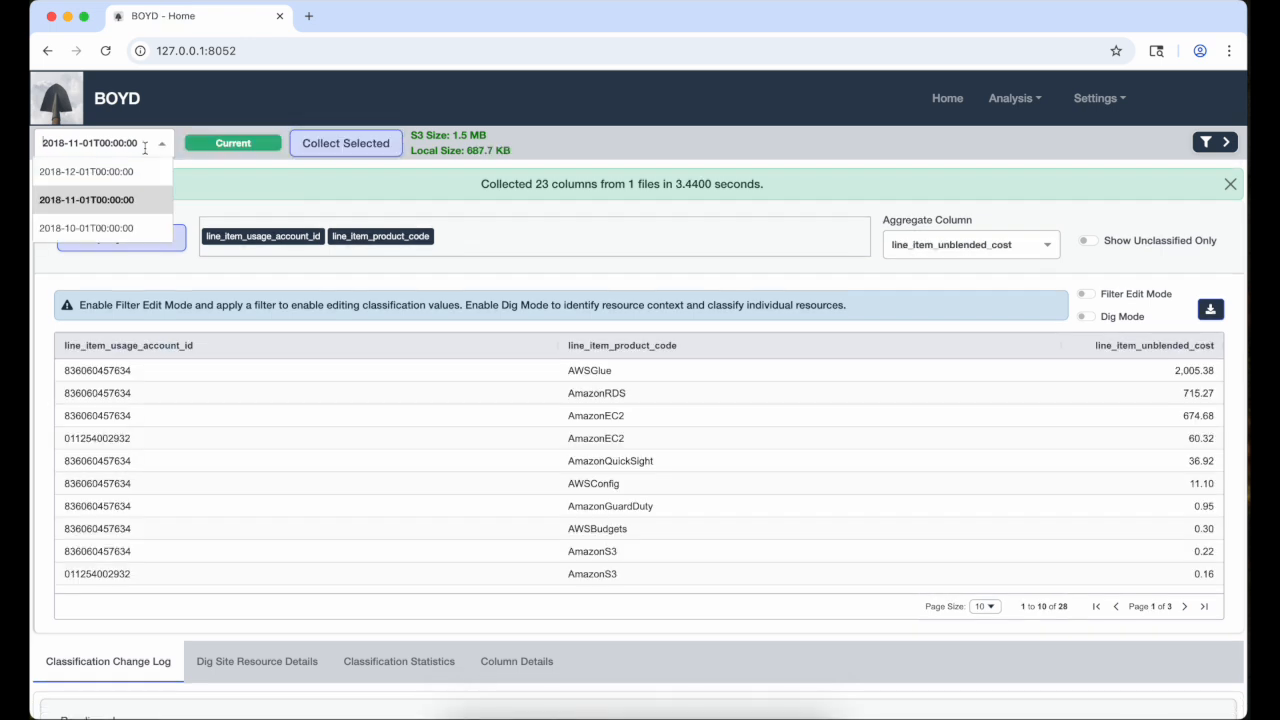
left_click(126, 228)
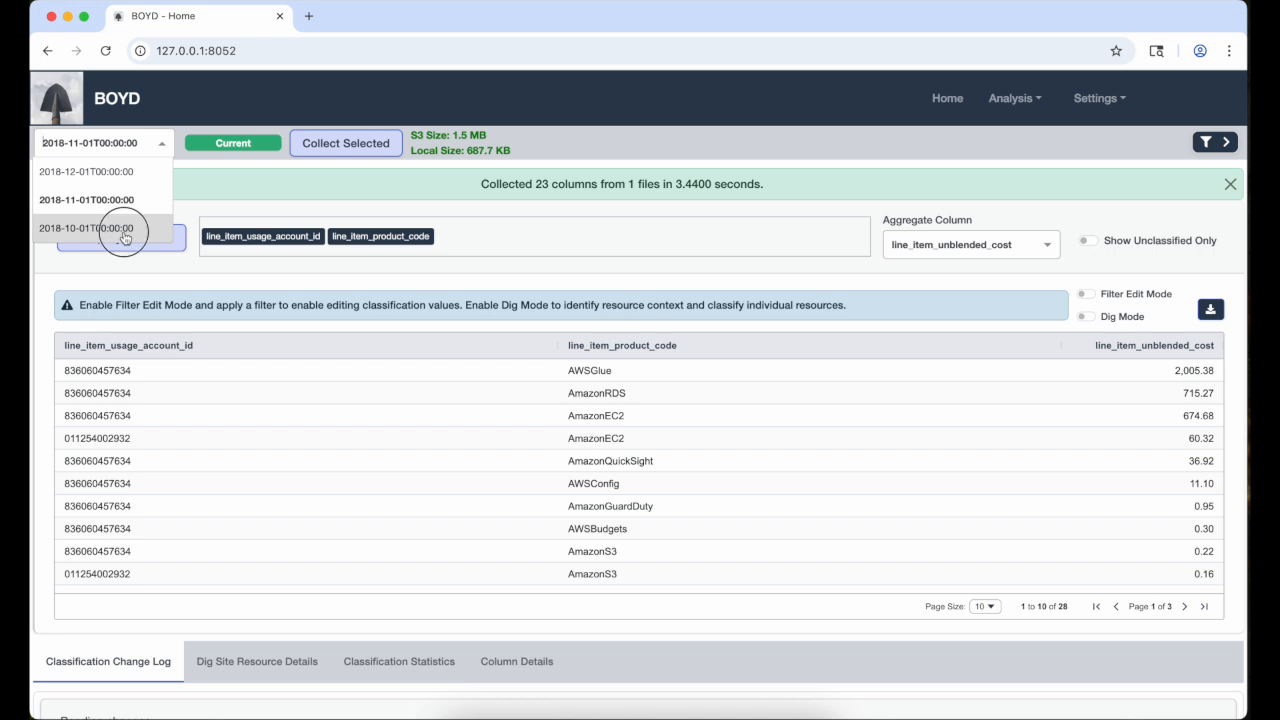
left_click(358, 142)
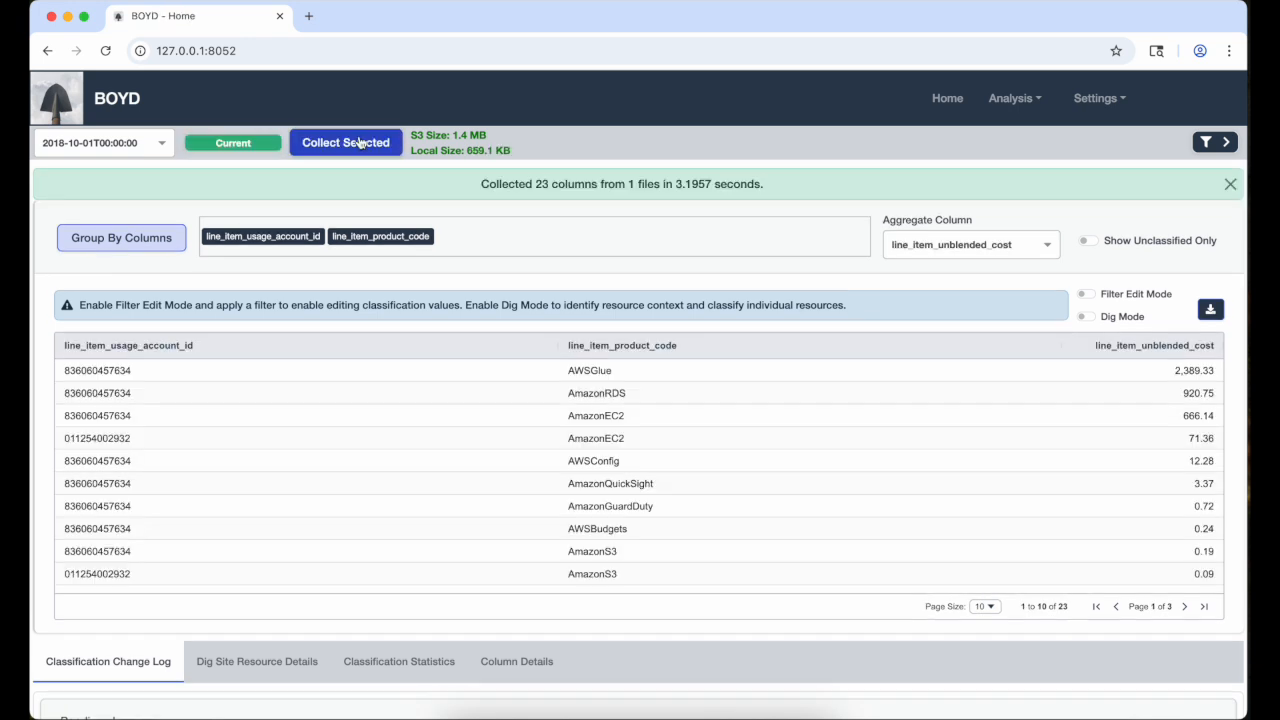
Return to the 2018-12-01 period and page through its rows sorted ascending by line_item_usage_account_id
left_click(135, 145)
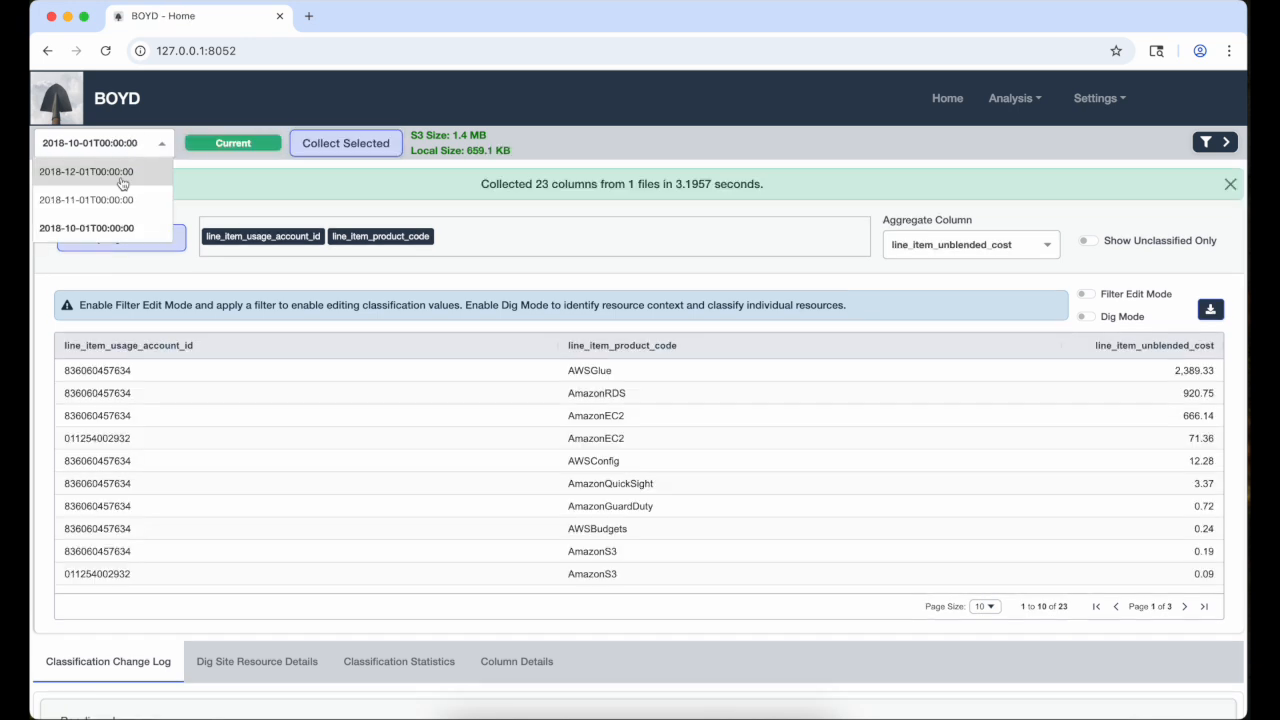
left_click(120, 182)
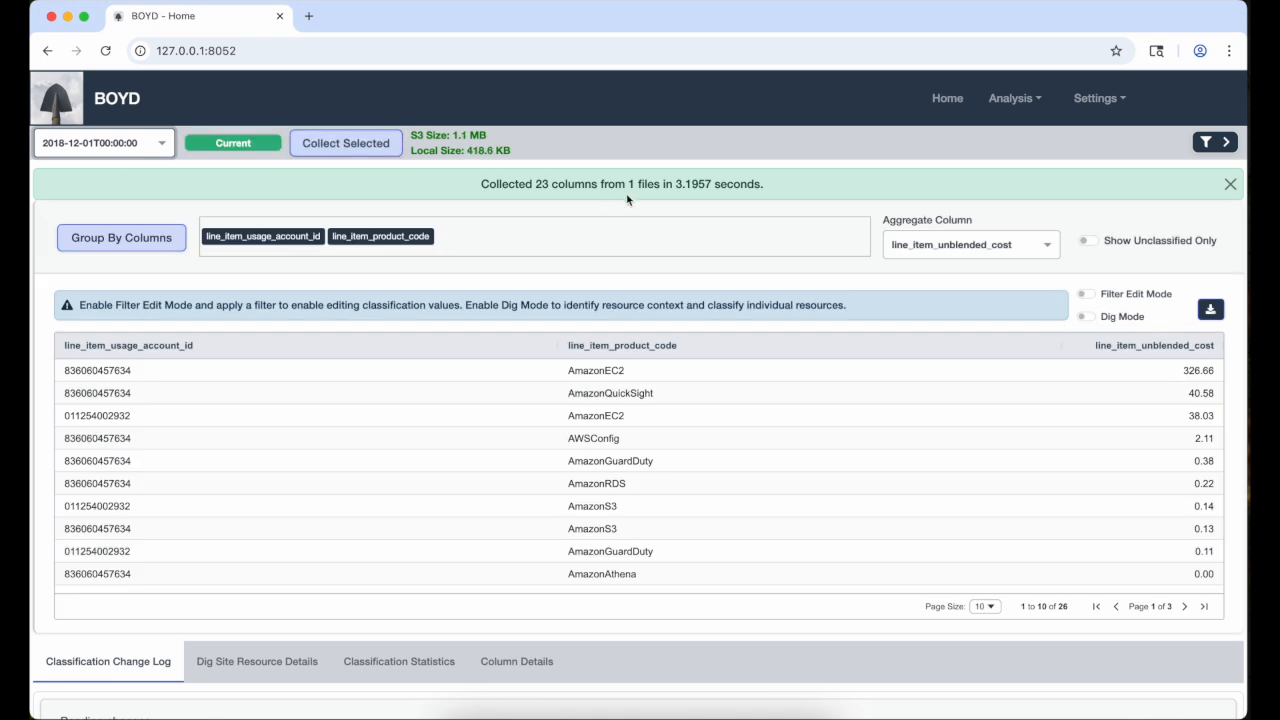
left_click(135, 347)
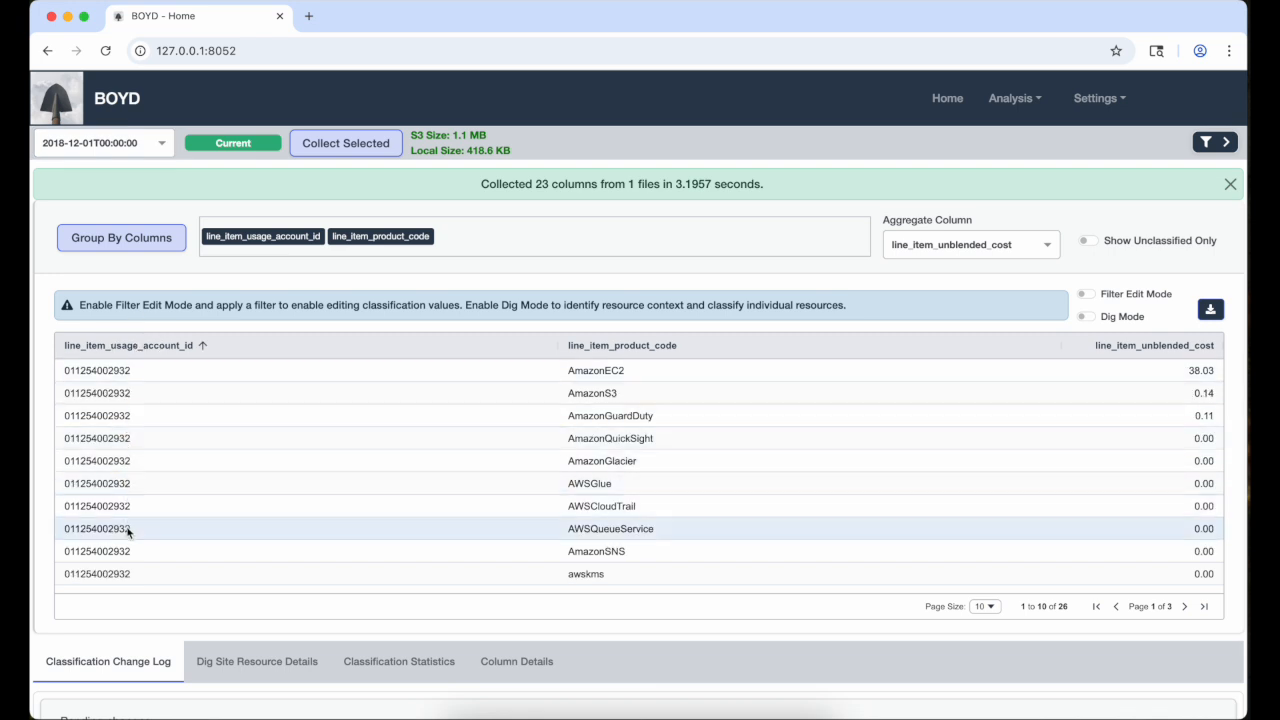
left_click(1184, 607)
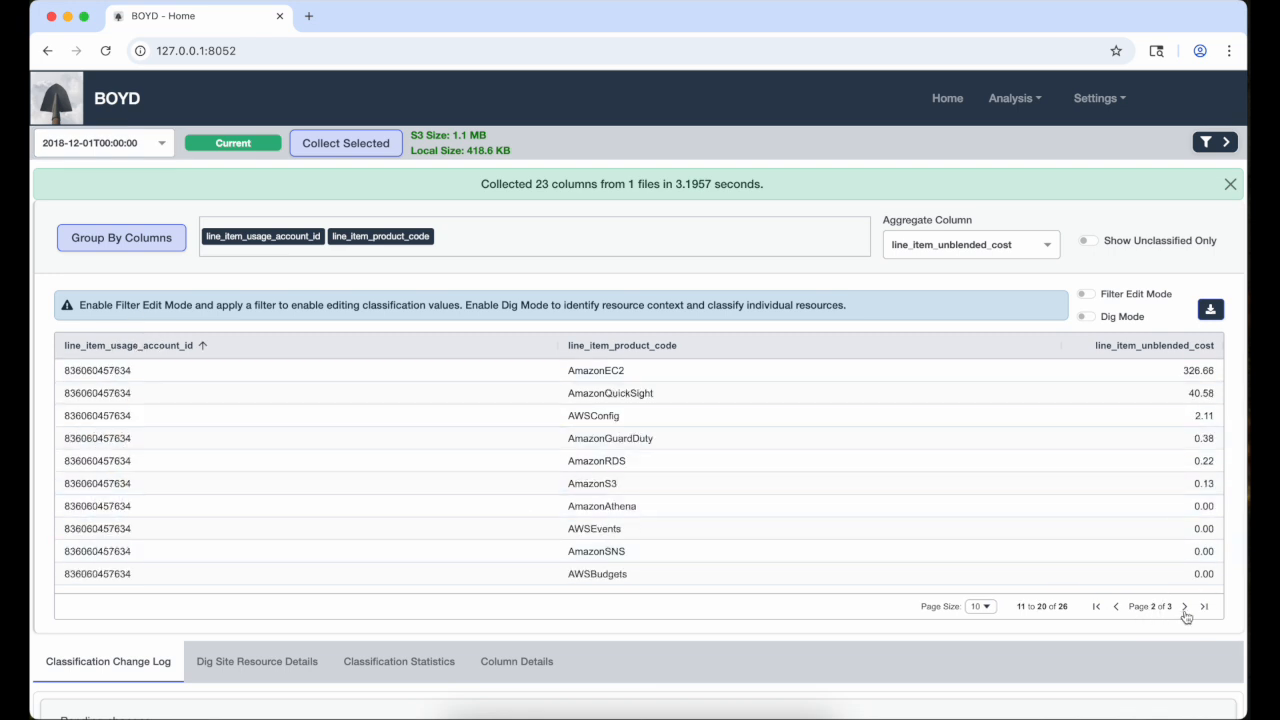
left_click(1184, 607)
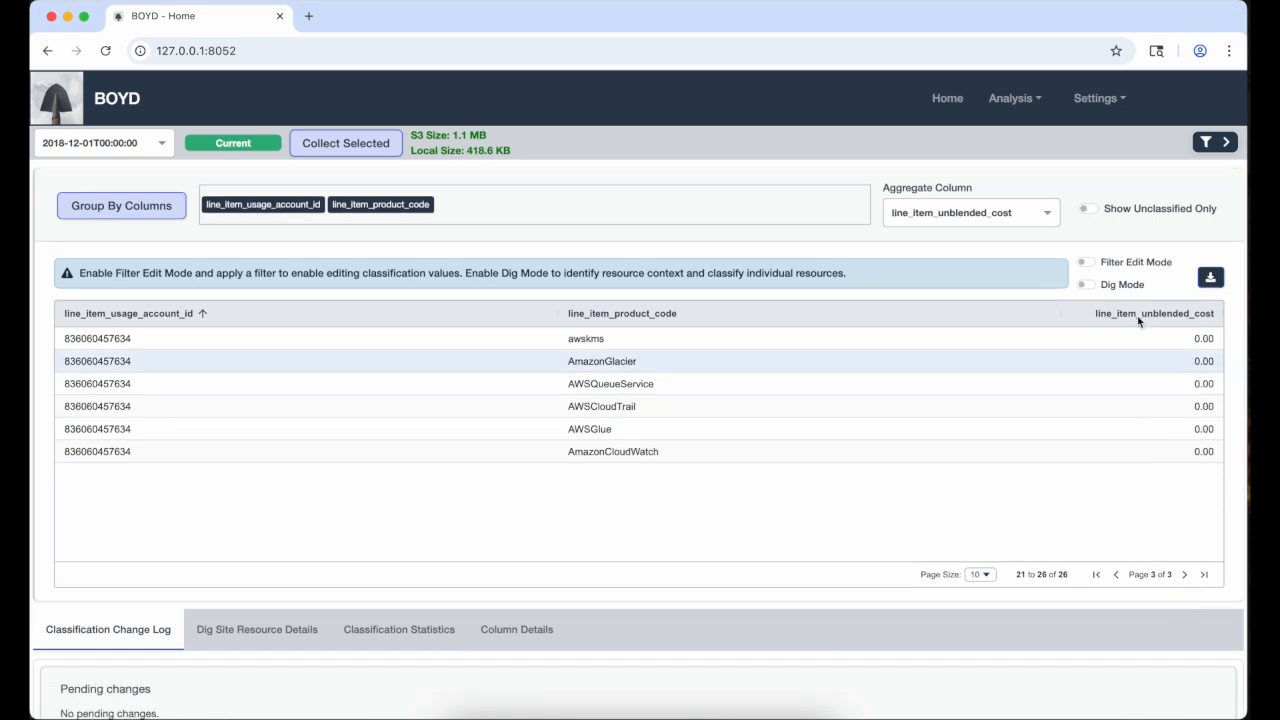
Add line_item_usage_account_id and line_item_product_code as filter columns
left_click(1213, 142)
left_click(1038, 224)
scroll(1032, 292, "down", 3)
left_click(1020, 316)
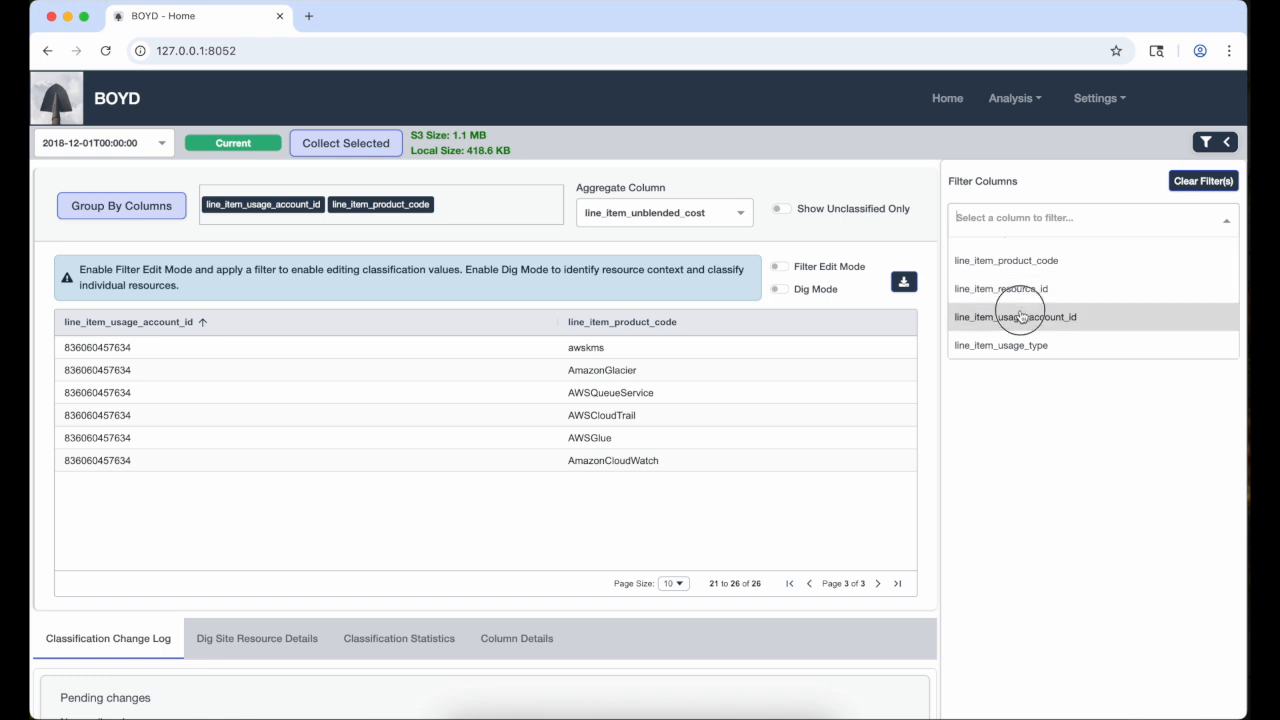
left_click(1135, 219)
left_click(1048, 335)
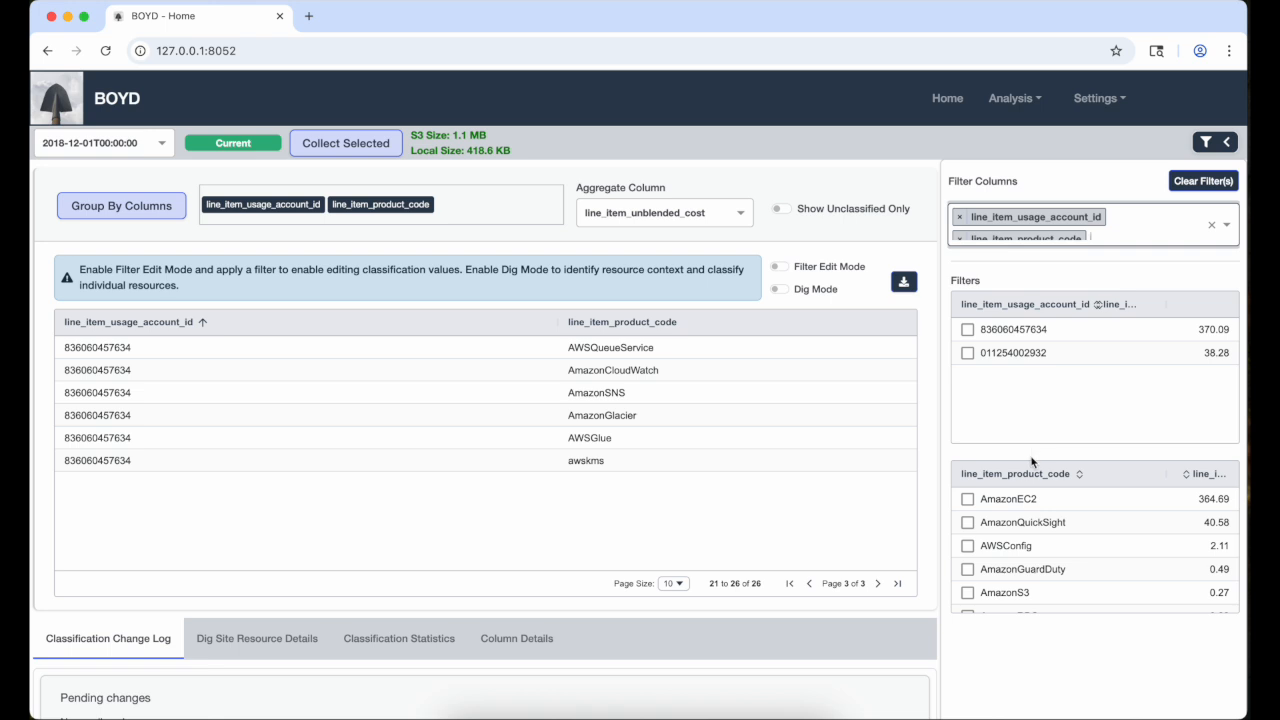
Filter the cost rows by each usage account in turn, view the matching product codes, and remove the account filter
left_click(967, 329)
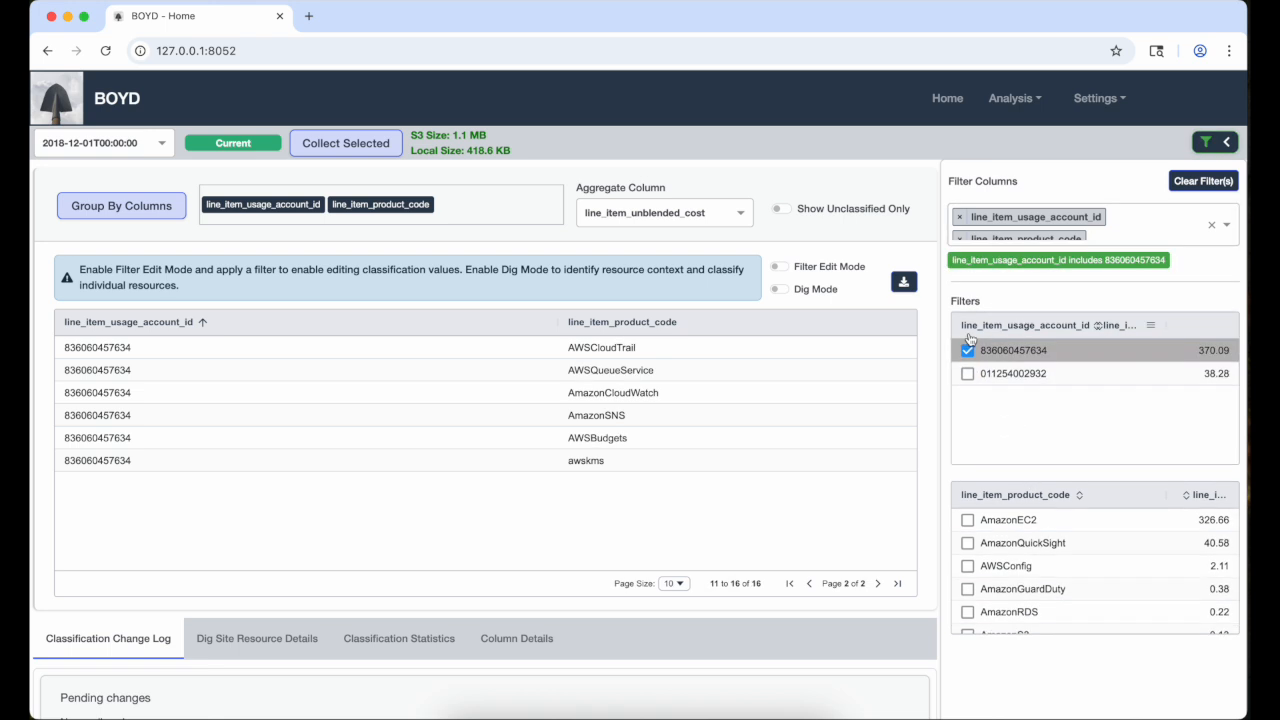
left_click(968, 335)
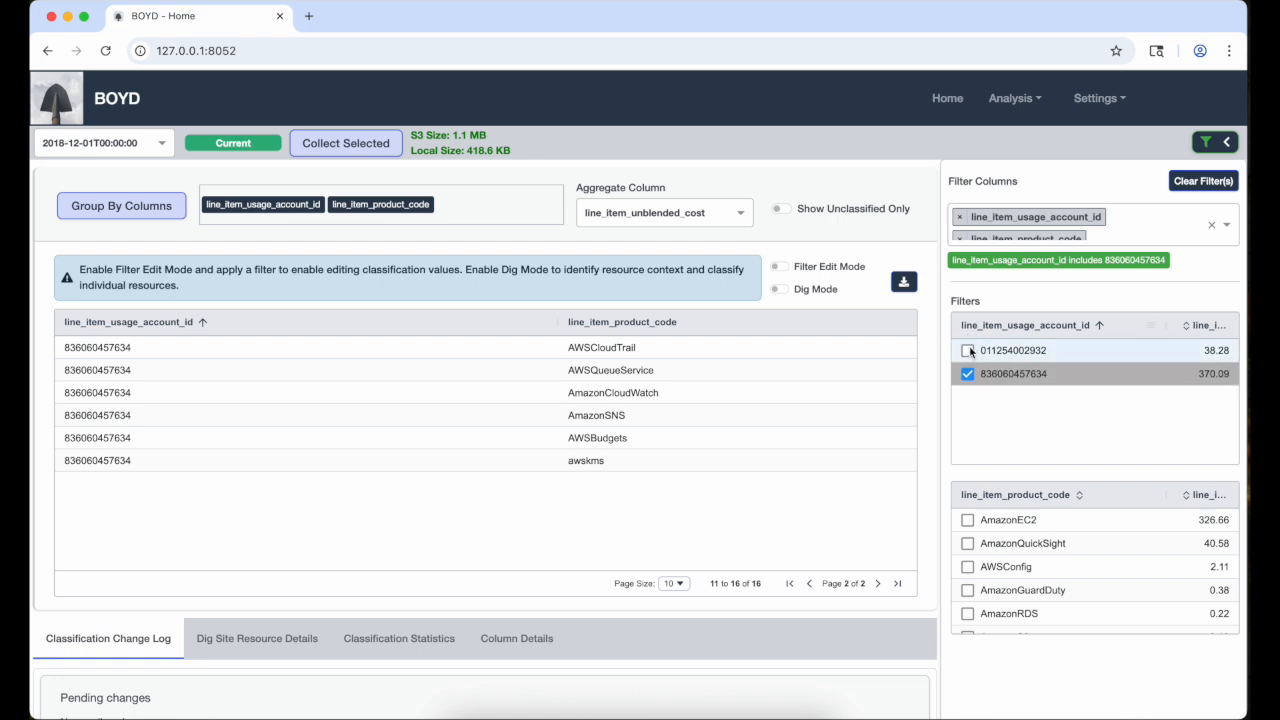
left_click(967, 350)
left_click(967, 373)
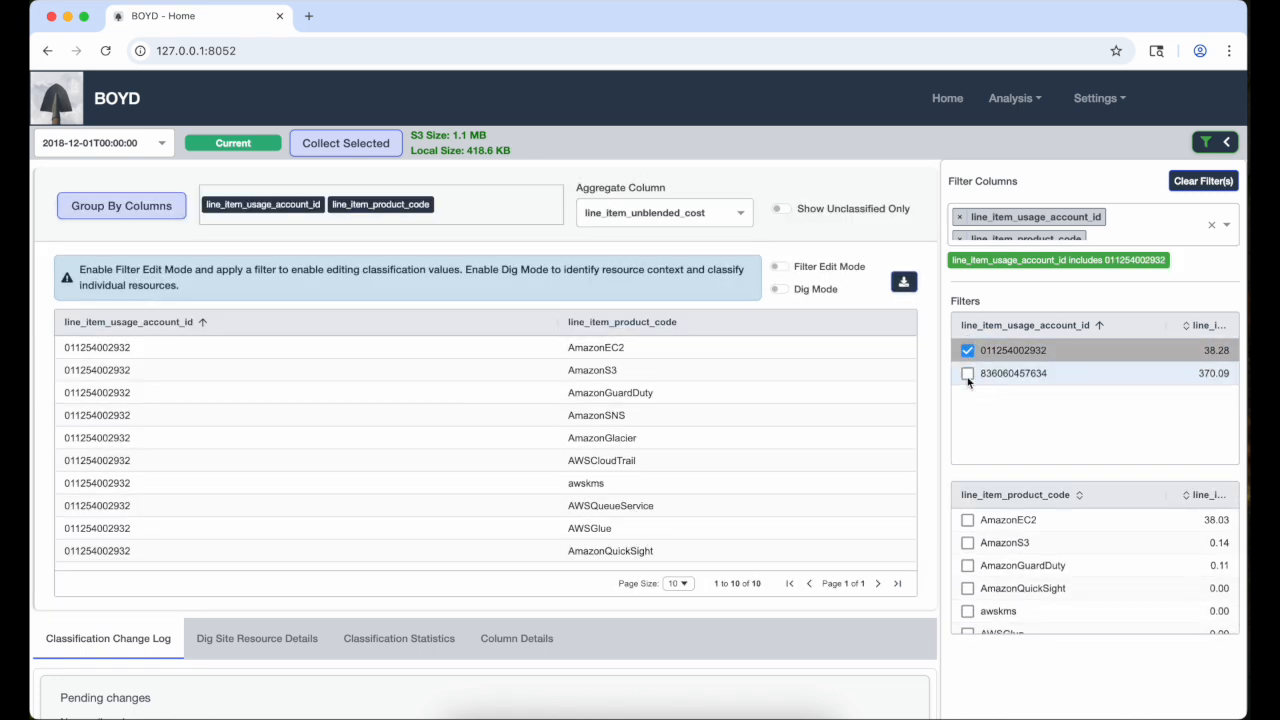
scroll(987, 549, "down", 2)
scroll(987, 549, "up", 2)
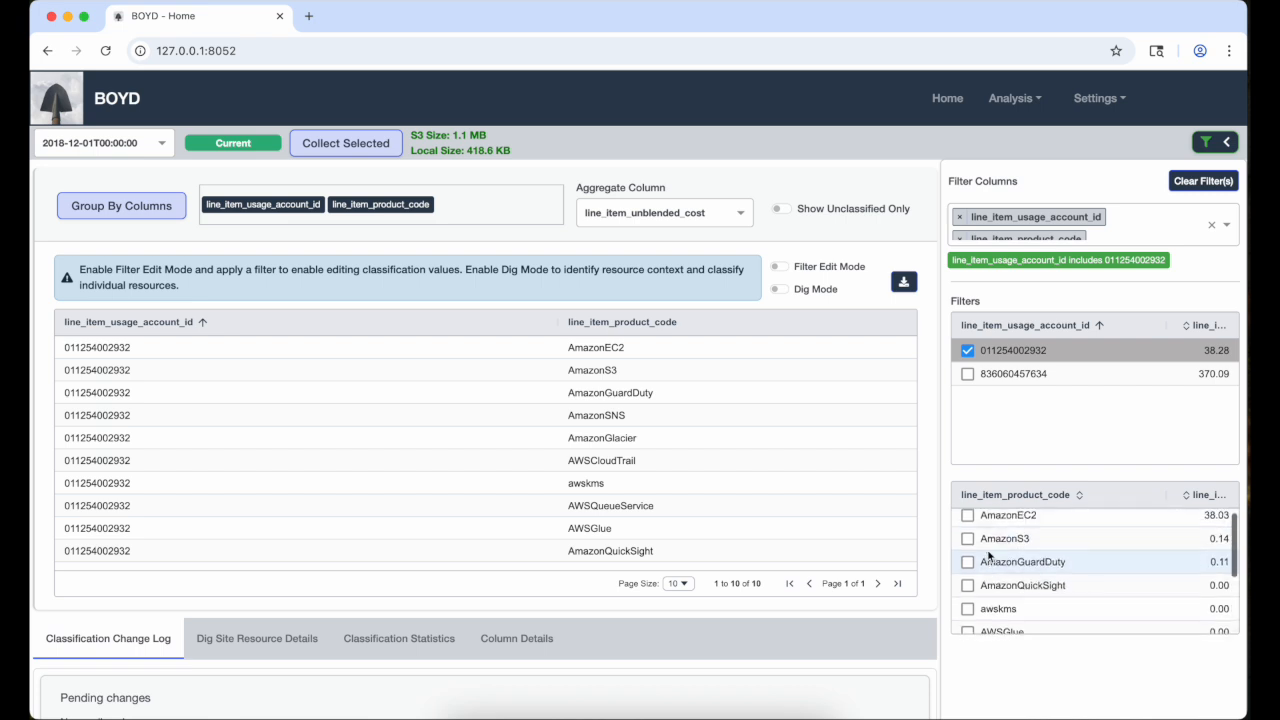
left_click(967, 350)
Show the column details for resource_tags_user_cost_center
scroll(940, 390, "down", 5)
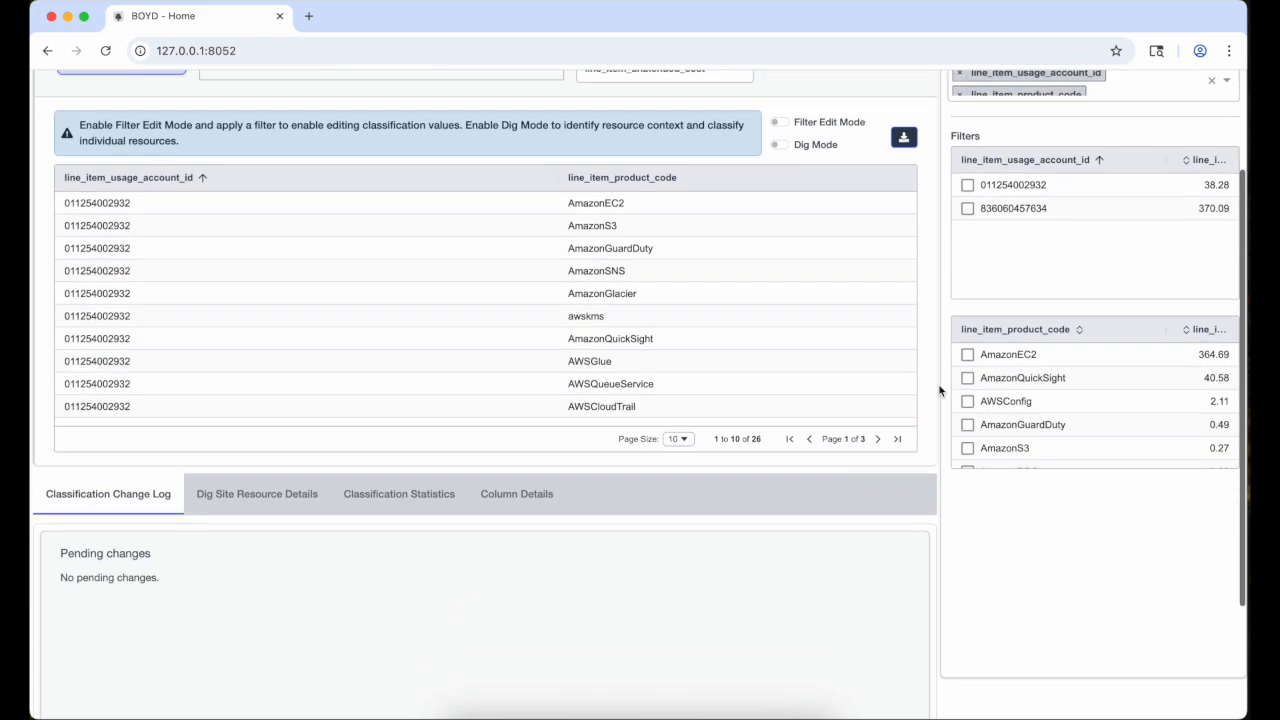
left_click(540, 352)
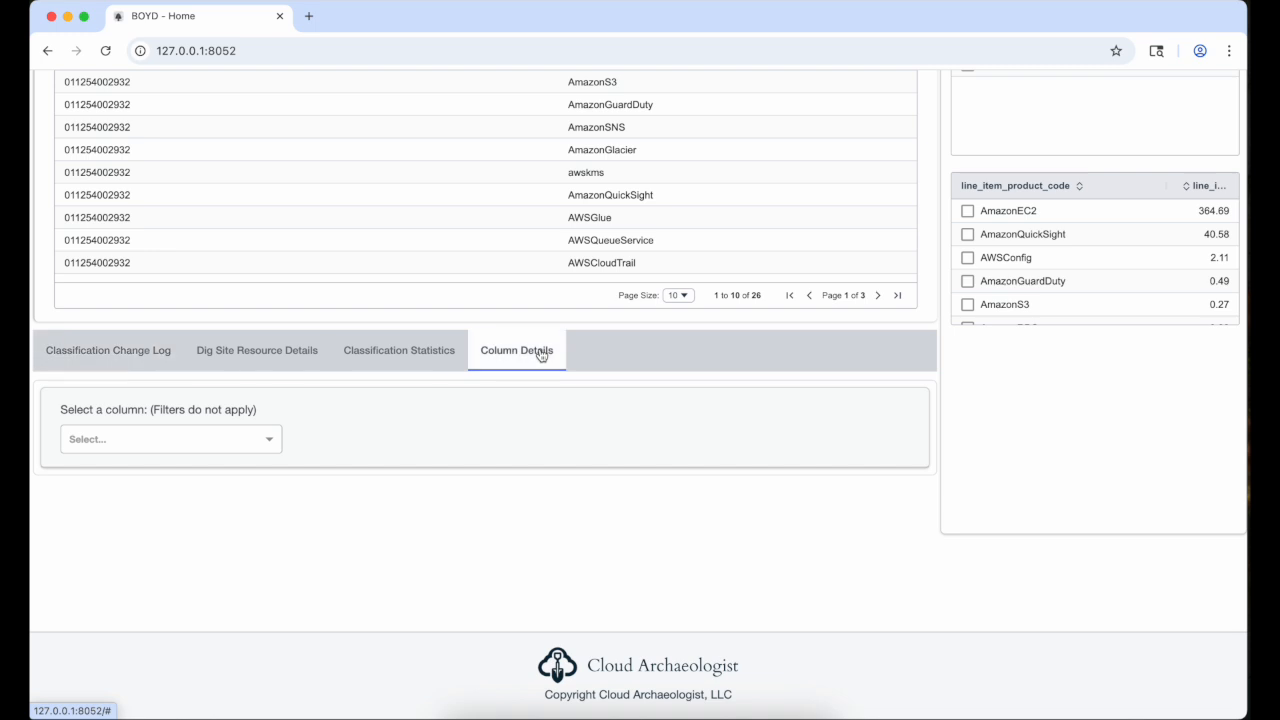
left_click(246, 438)
scroll(226, 518, "down", 3)
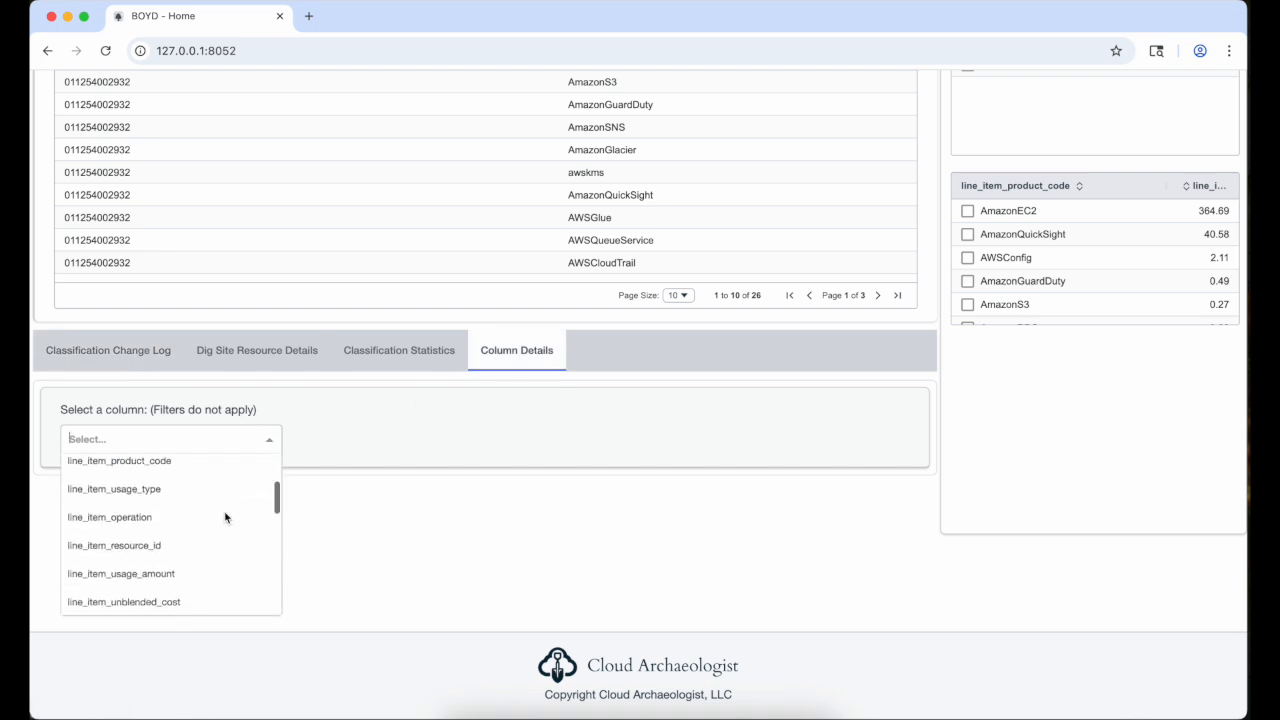
scroll(226, 518, "down", 2)
scroll(208, 558, "down", 3)
scroll(208, 558, "down", 5)
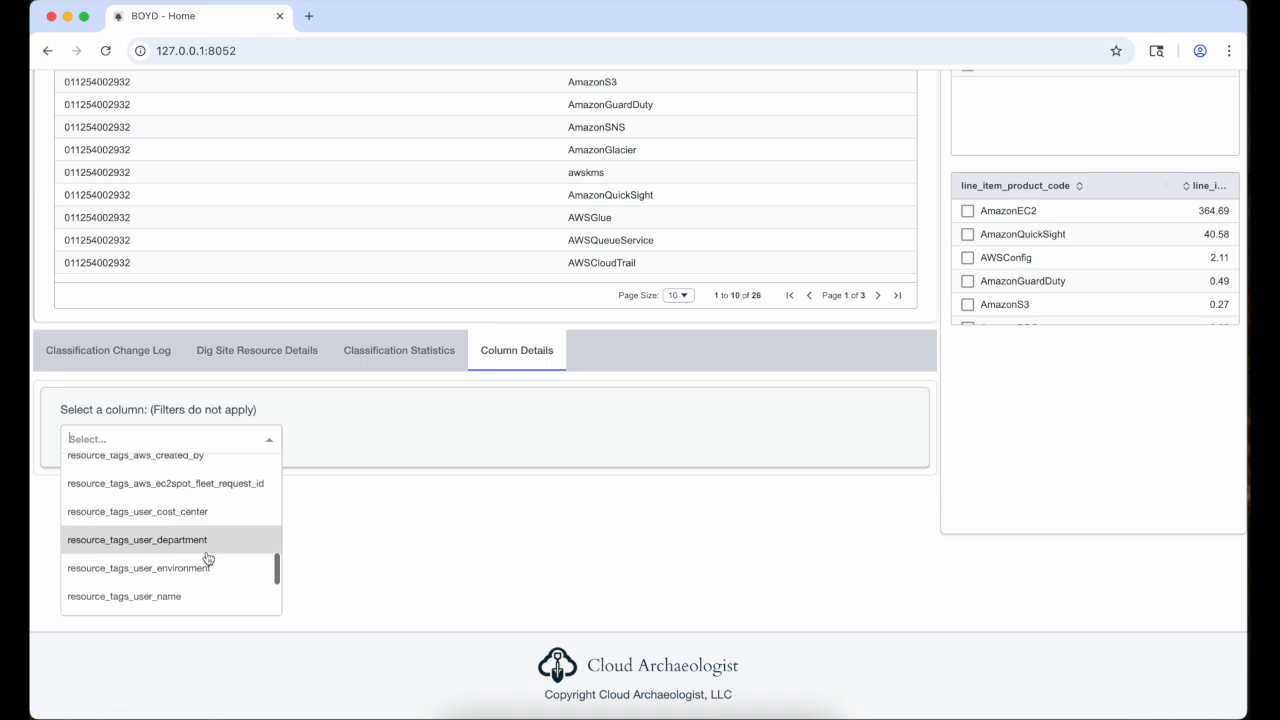
left_click(197, 517)
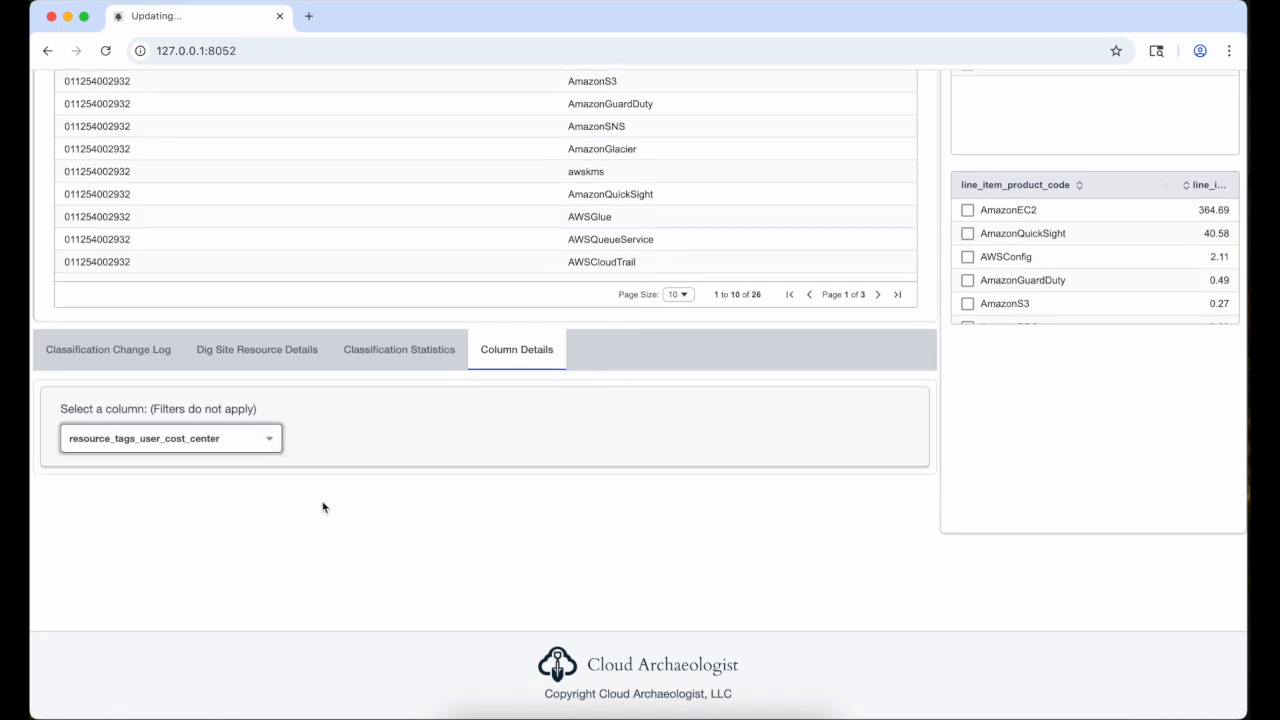
Examine the cost center tag's statistics, focusing on the percentage of rows populated
scroll(323, 507, "down", 5)
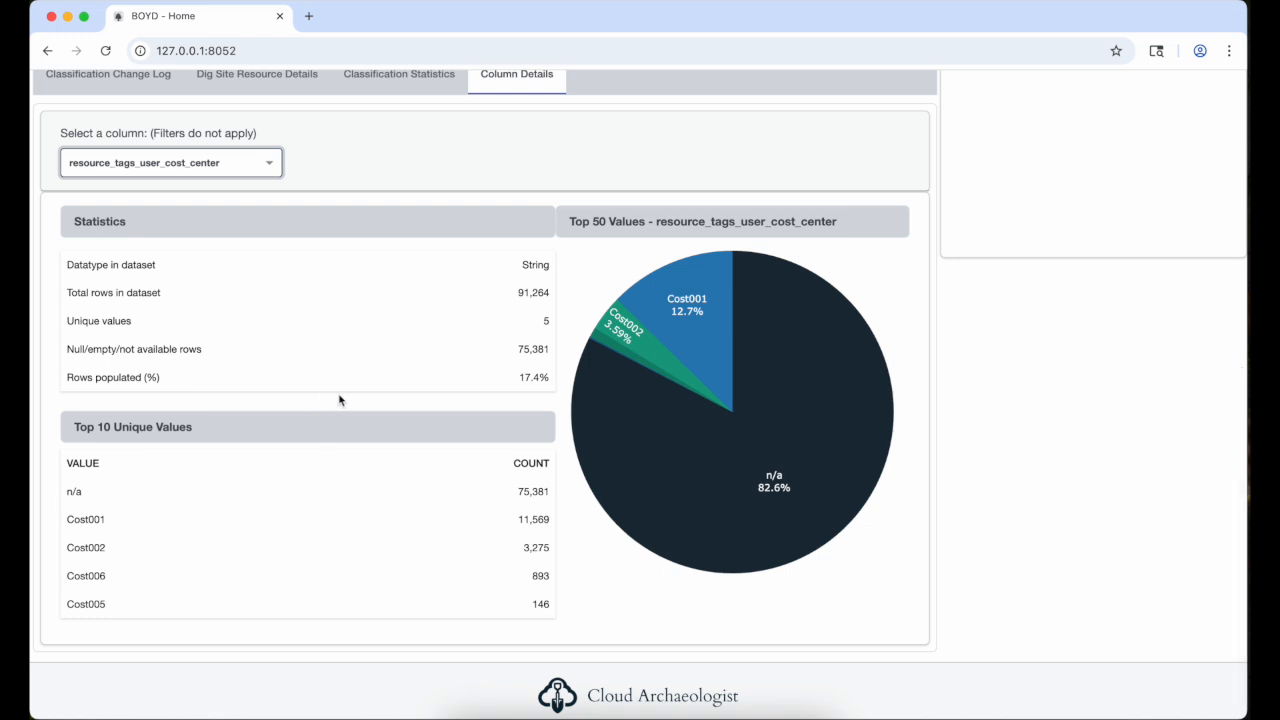
left_click_drag(520, 378, 550, 378)
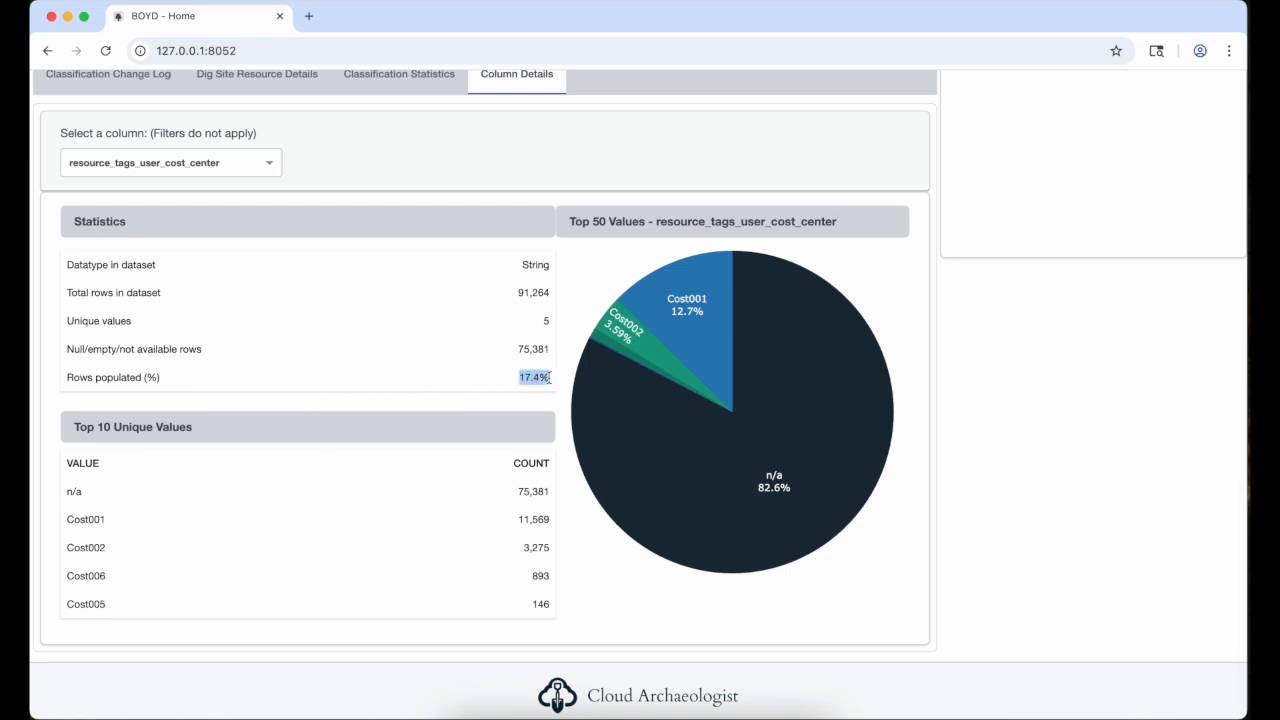
left_click_drag(64, 377, 163, 376)
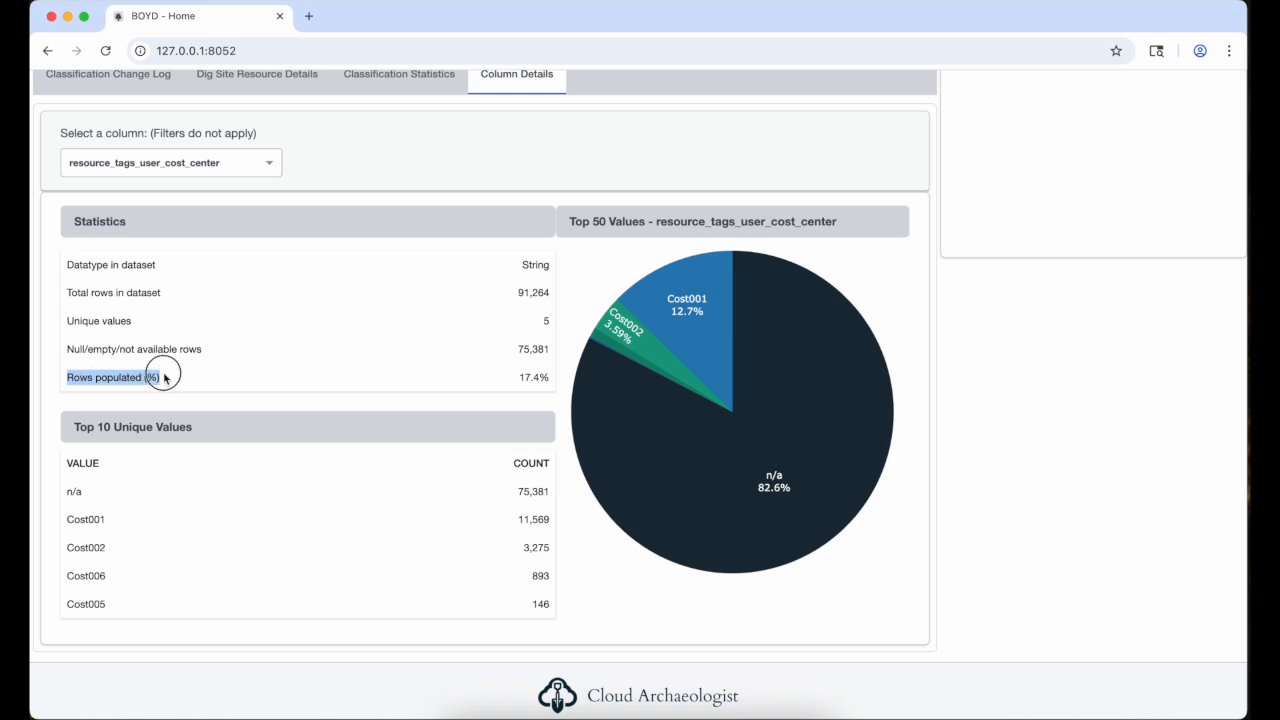
left_click(221, 337)
Review the column statistics for resource_tags_user_department, followed by resource_tags_user_environment
left_click(227, 163)
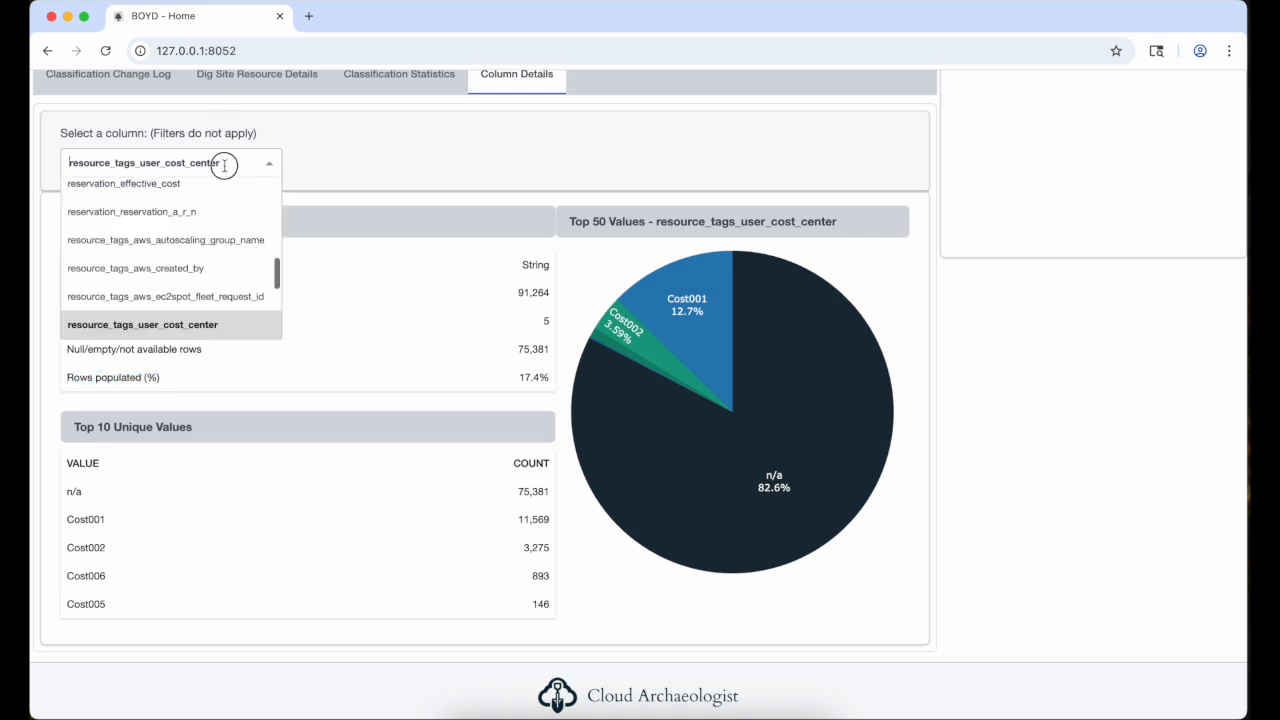
scroll(208, 275, "down", 1)
scroll(208, 277, "down", 1)
left_click(197, 285)
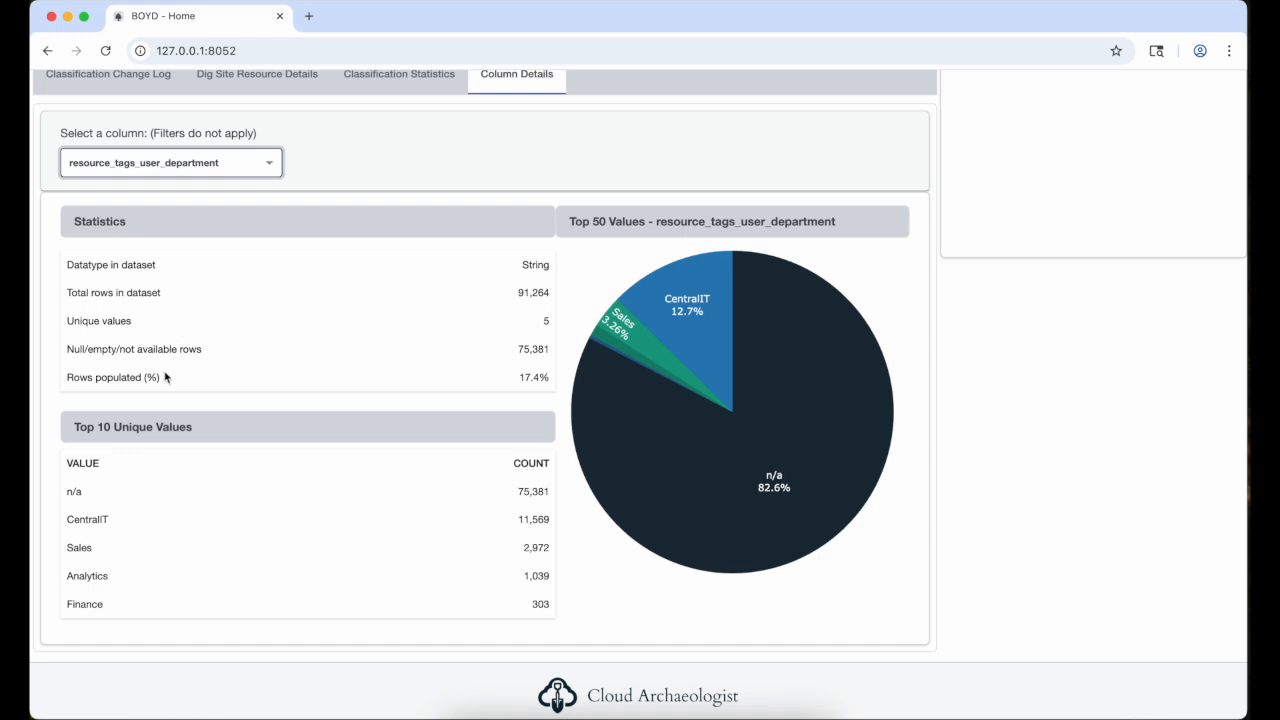
left_click(172, 162)
scroll(168, 263, "down", 2)
left_click(168, 290)
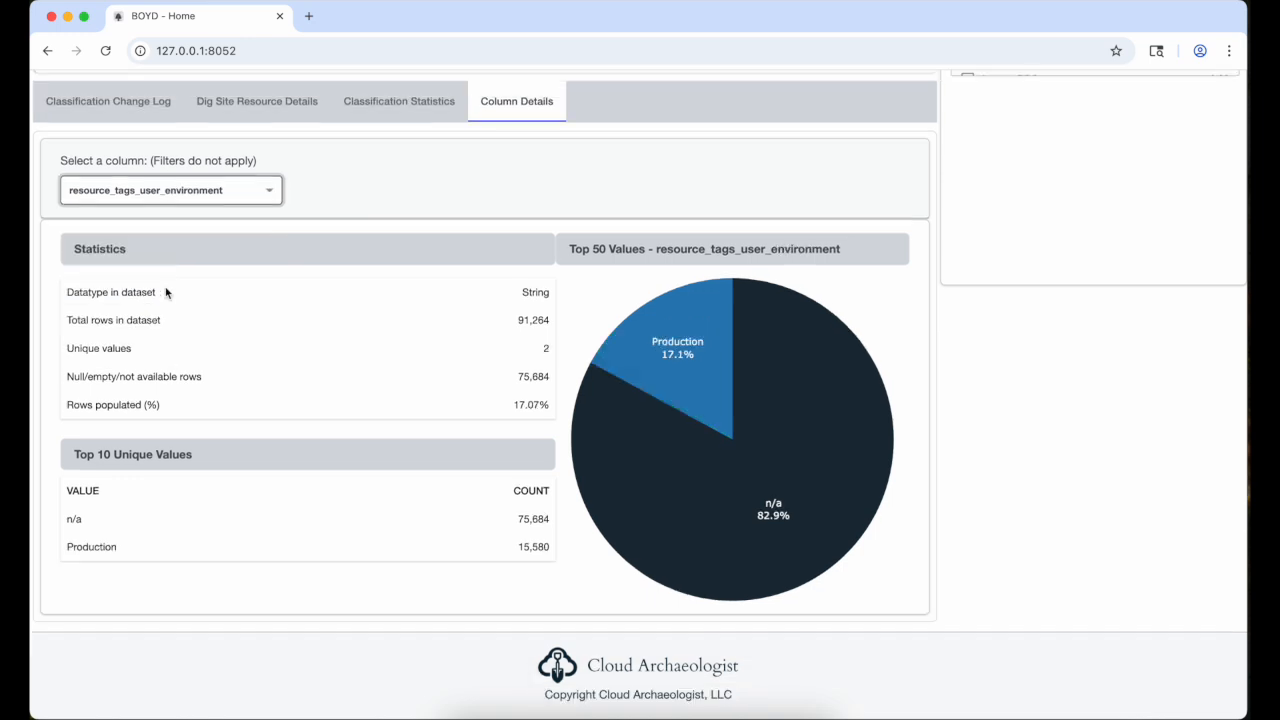
Review the column statistics for resource_tags_user_name, followed by resource_tags_user_workload
left_click(175, 189)
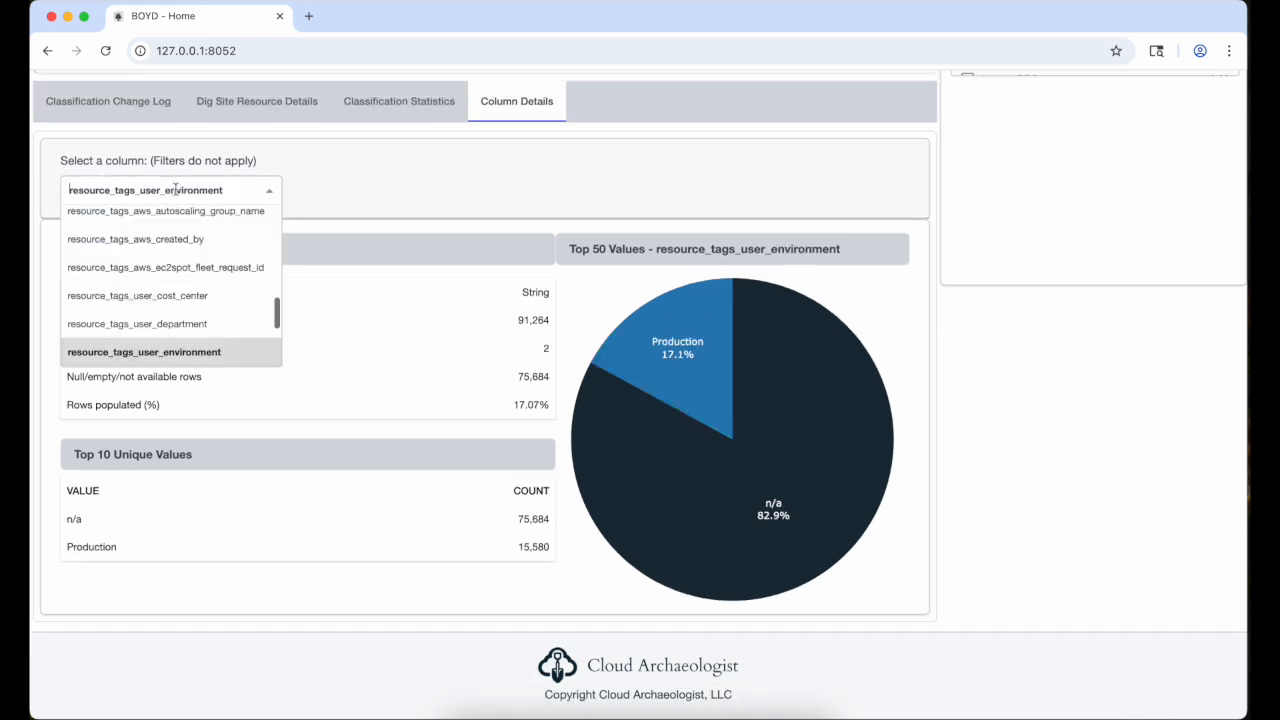
scroll(162, 255, "down", 3)
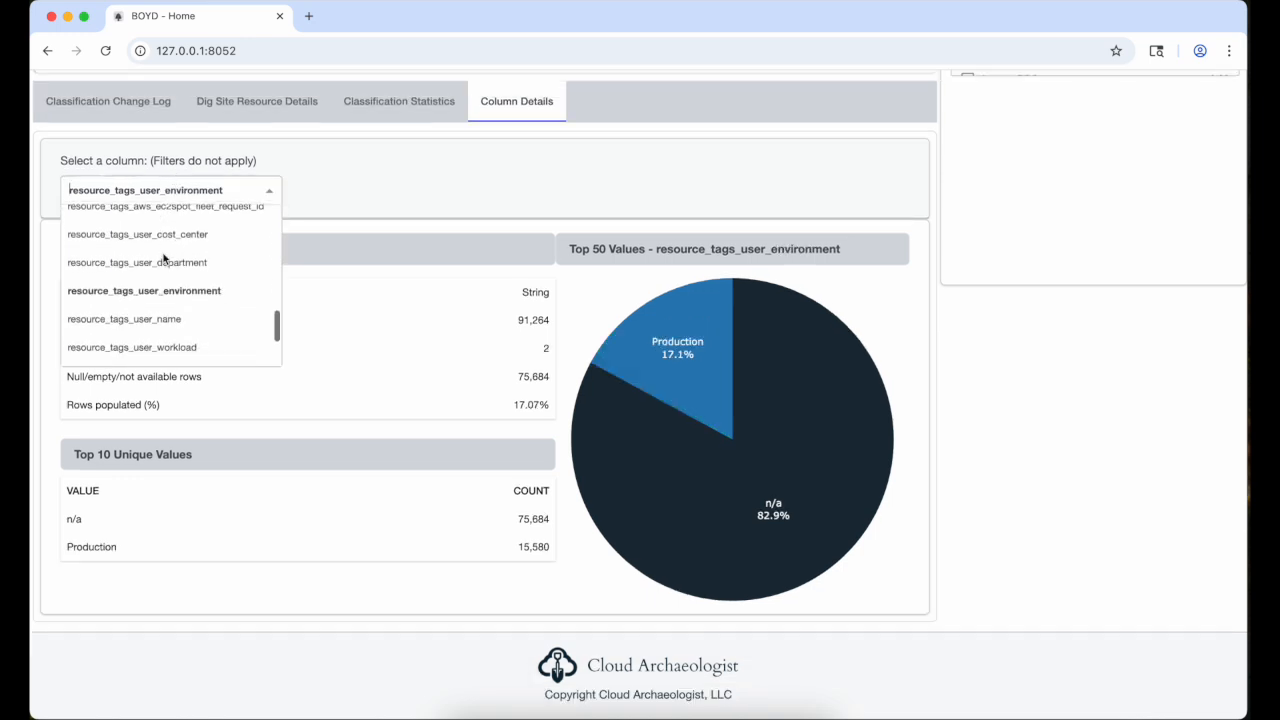
left_click(156, 311)
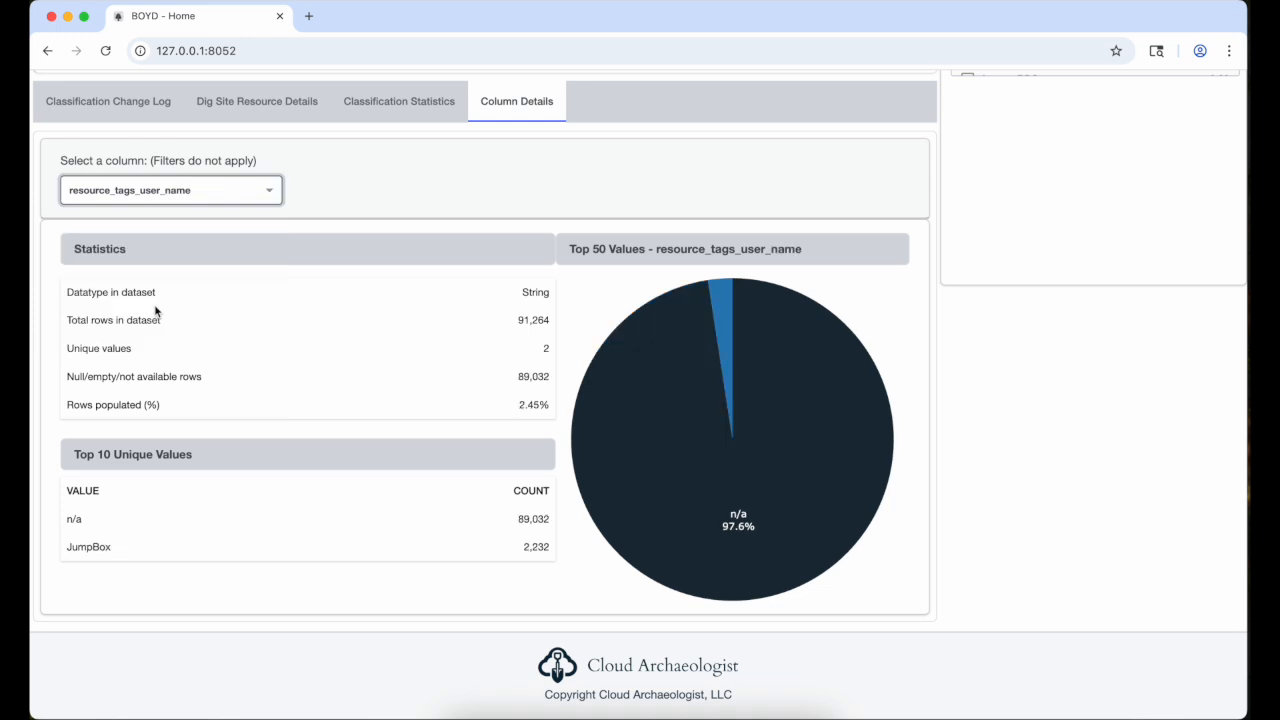
left_click(160, 199)
scroll(165, 301, "down", 2)
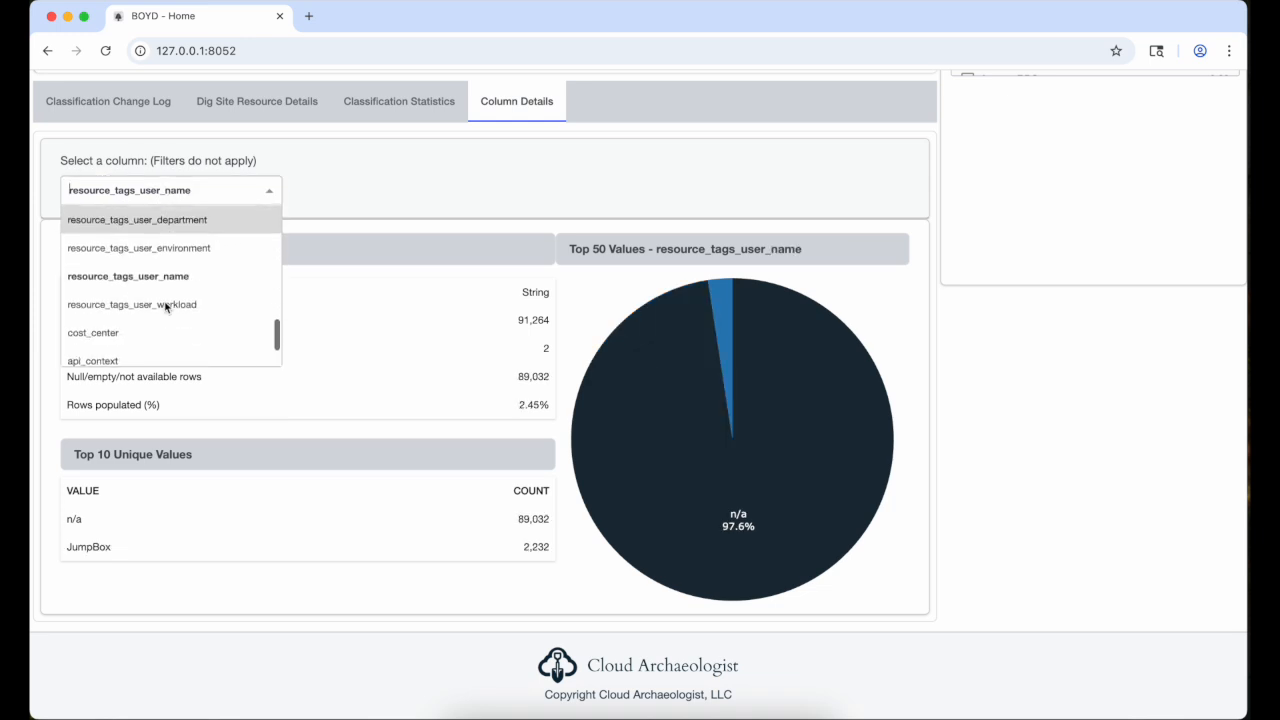
left_click(164, 301)
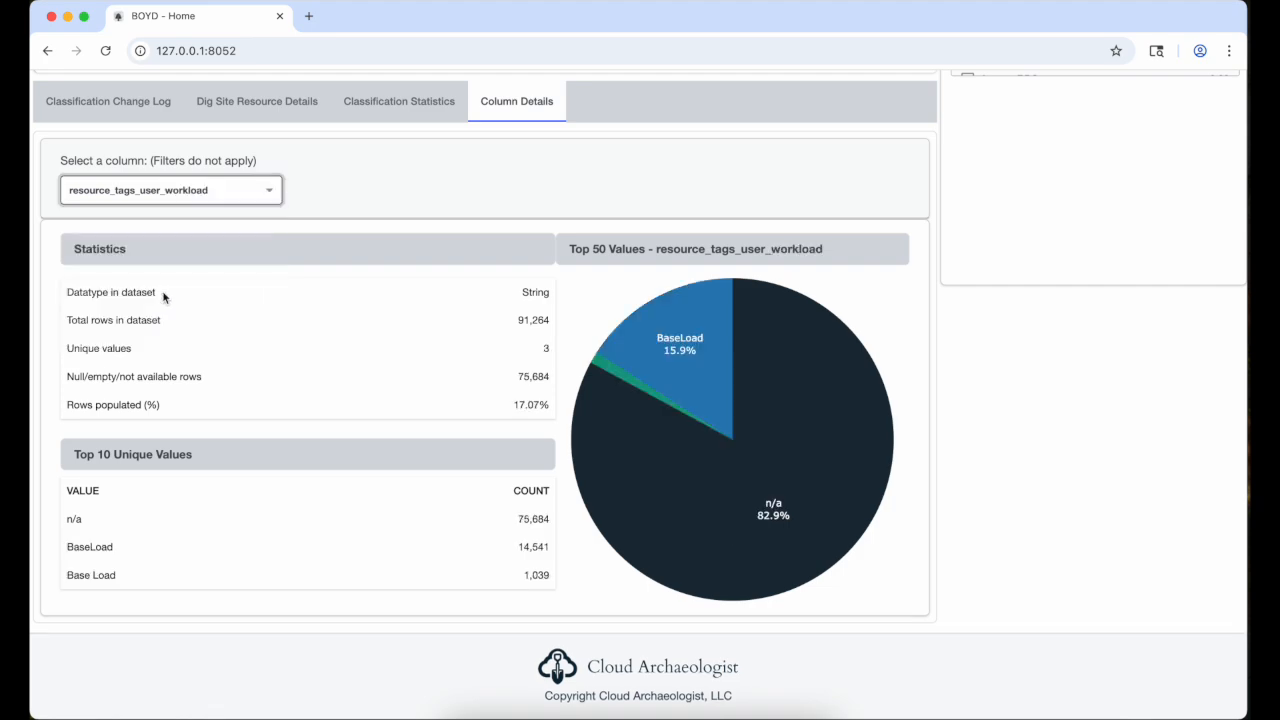
Open the Analyze view to chart the daily unblended cost by product code for December 2018
scroll(650, 285, "up", 6)
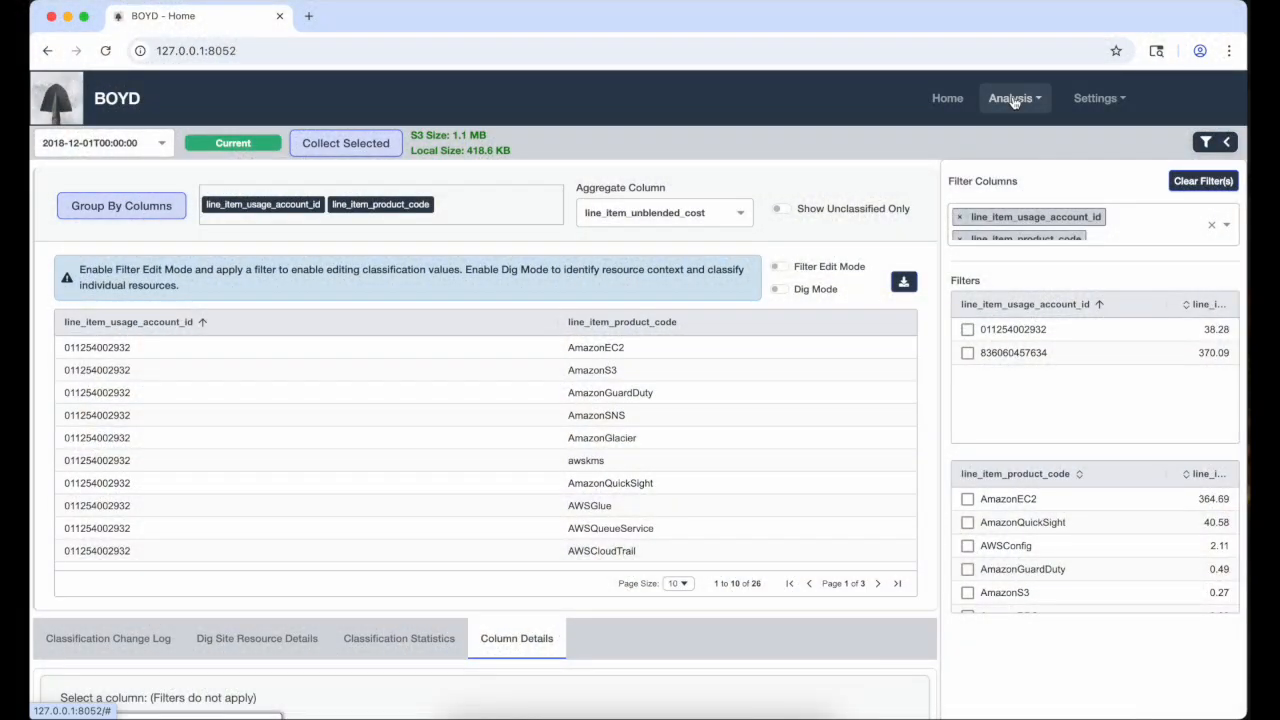
left_click(1013, 100)
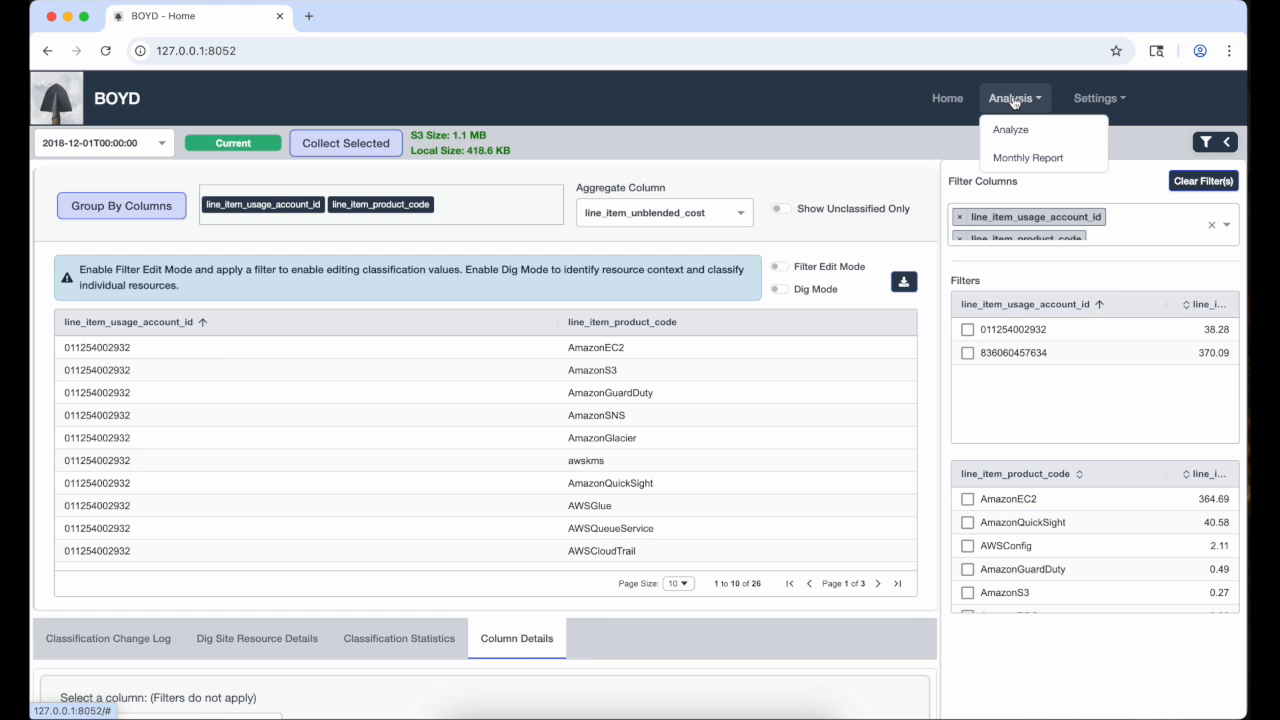
left_click(1008, 129)
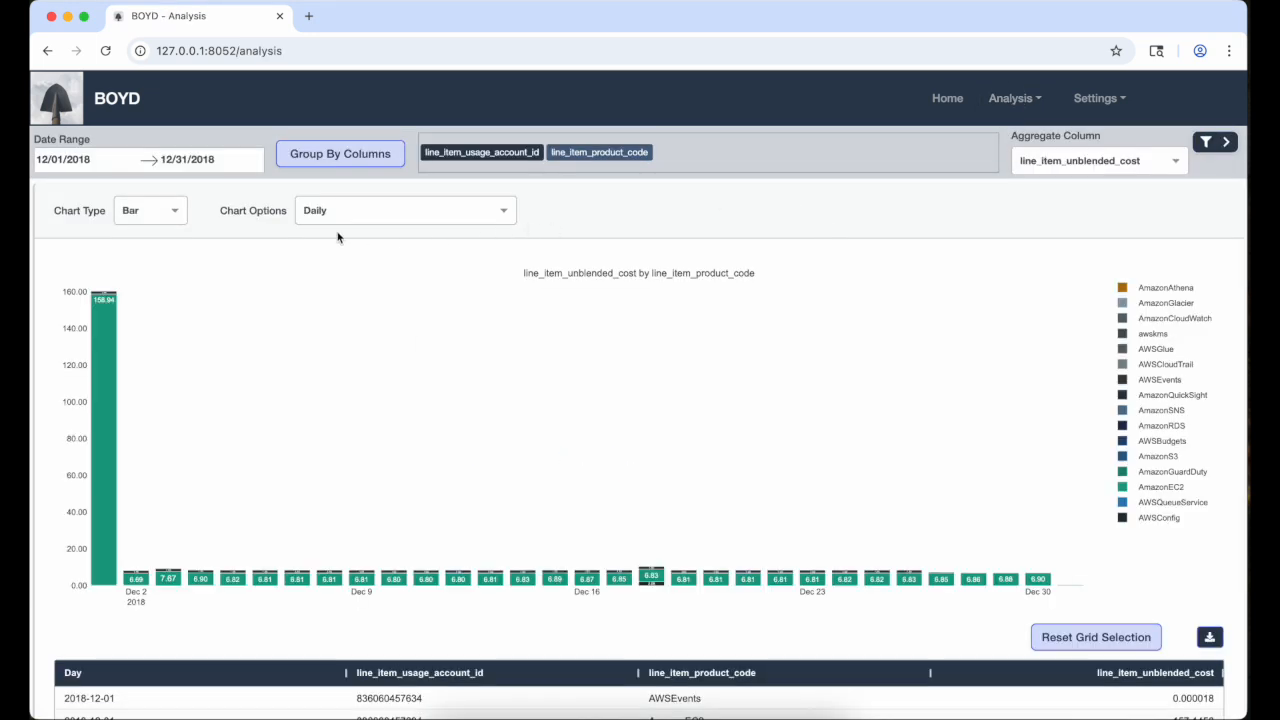
mouse_move(99, 337)
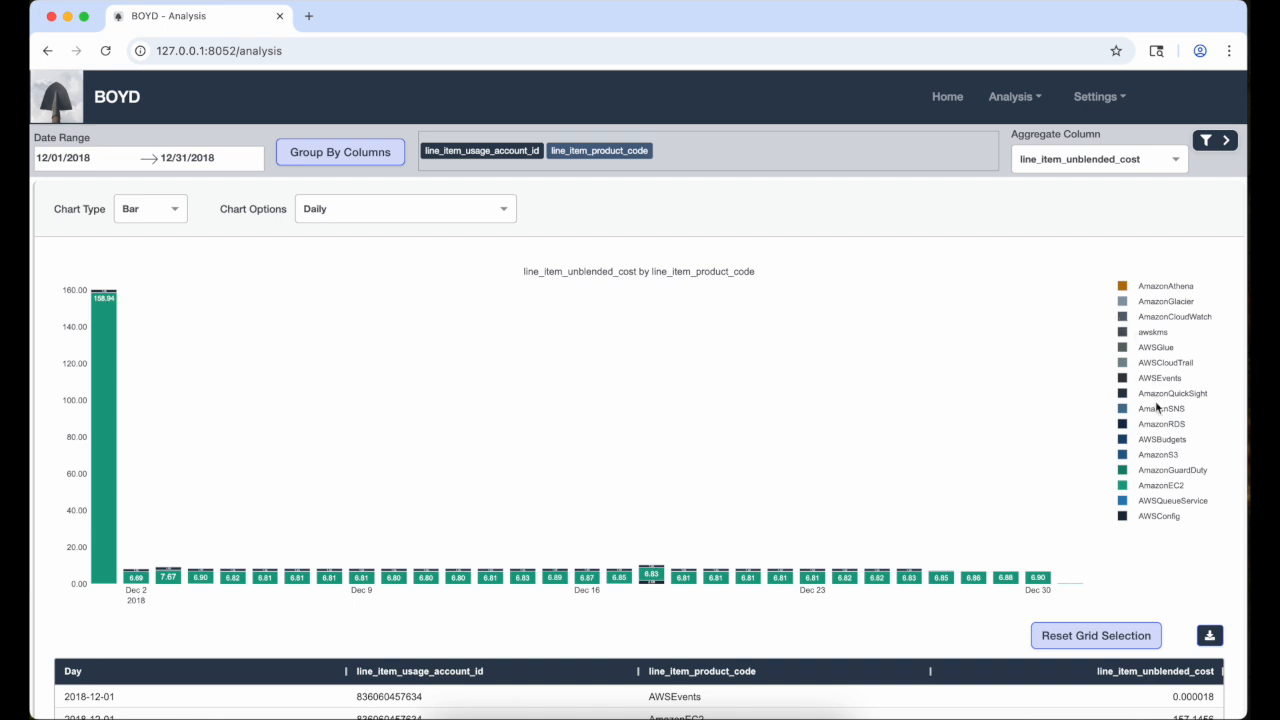
Temporarily hide AmazonEC2 from the daily cost chart to inspect the other services' costs on December 18
left_click(1158, 486)
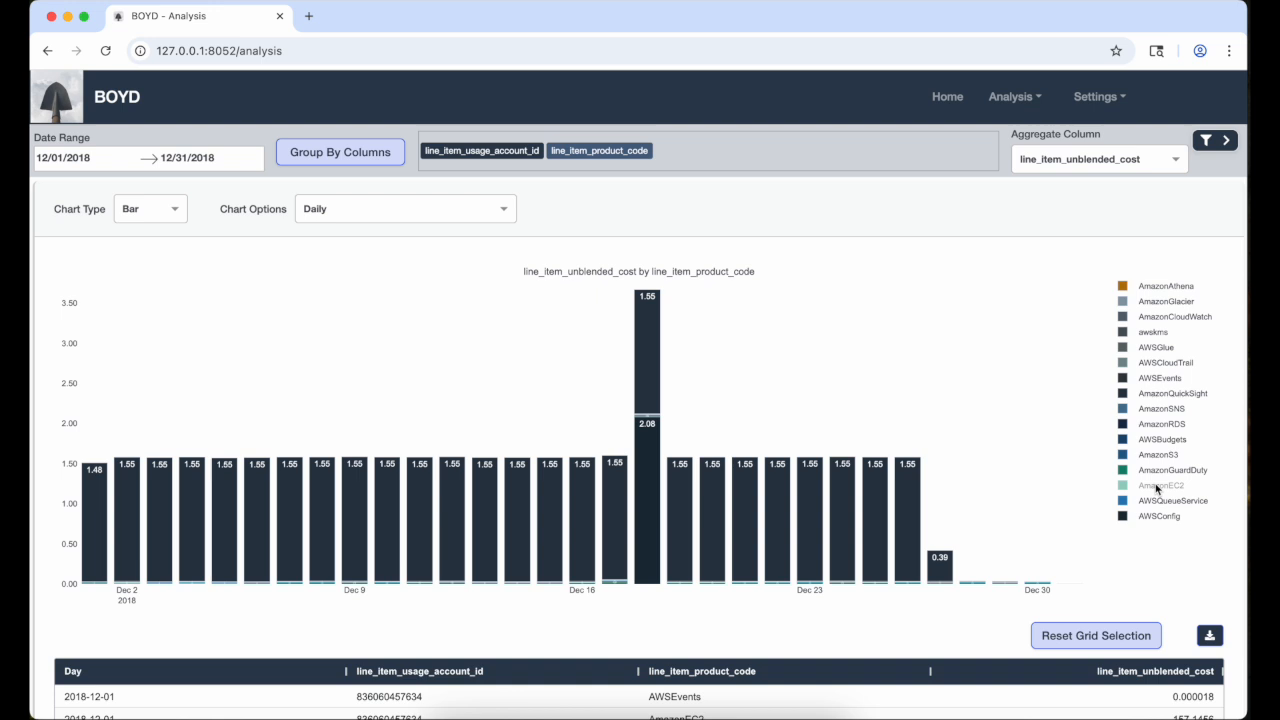
mouse_move(648, 316)
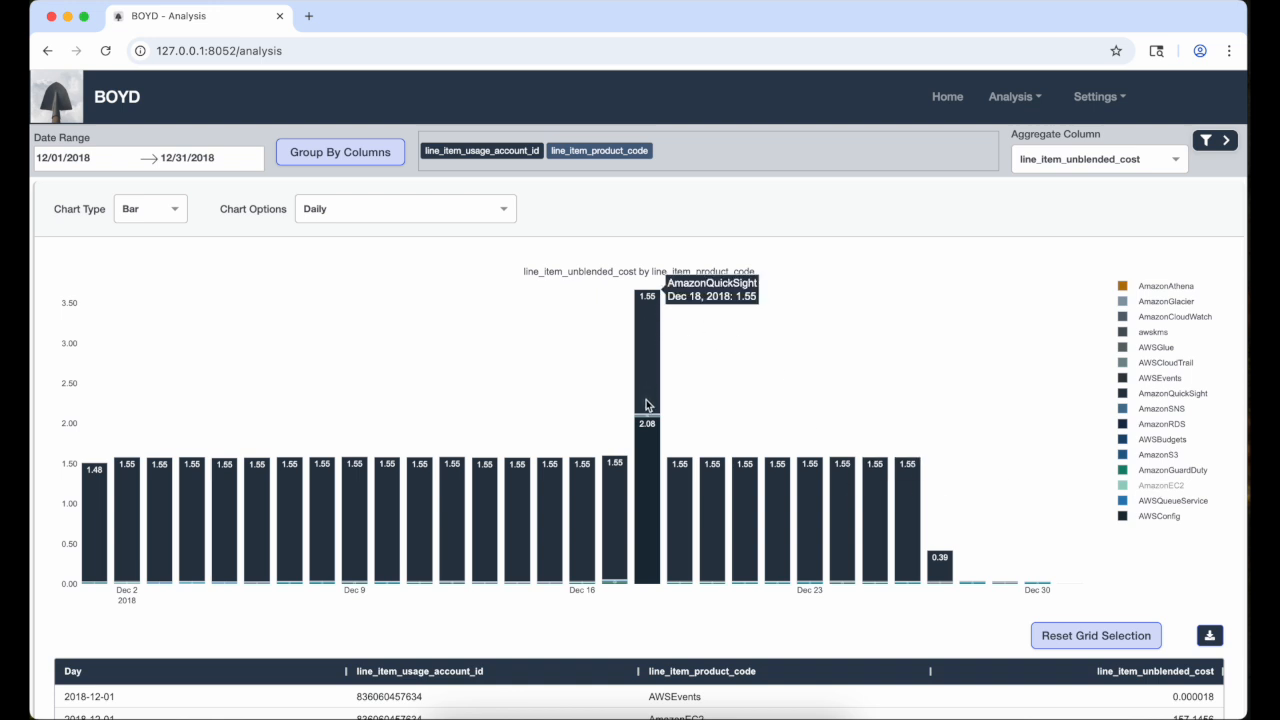
mouse_move(648, 426)
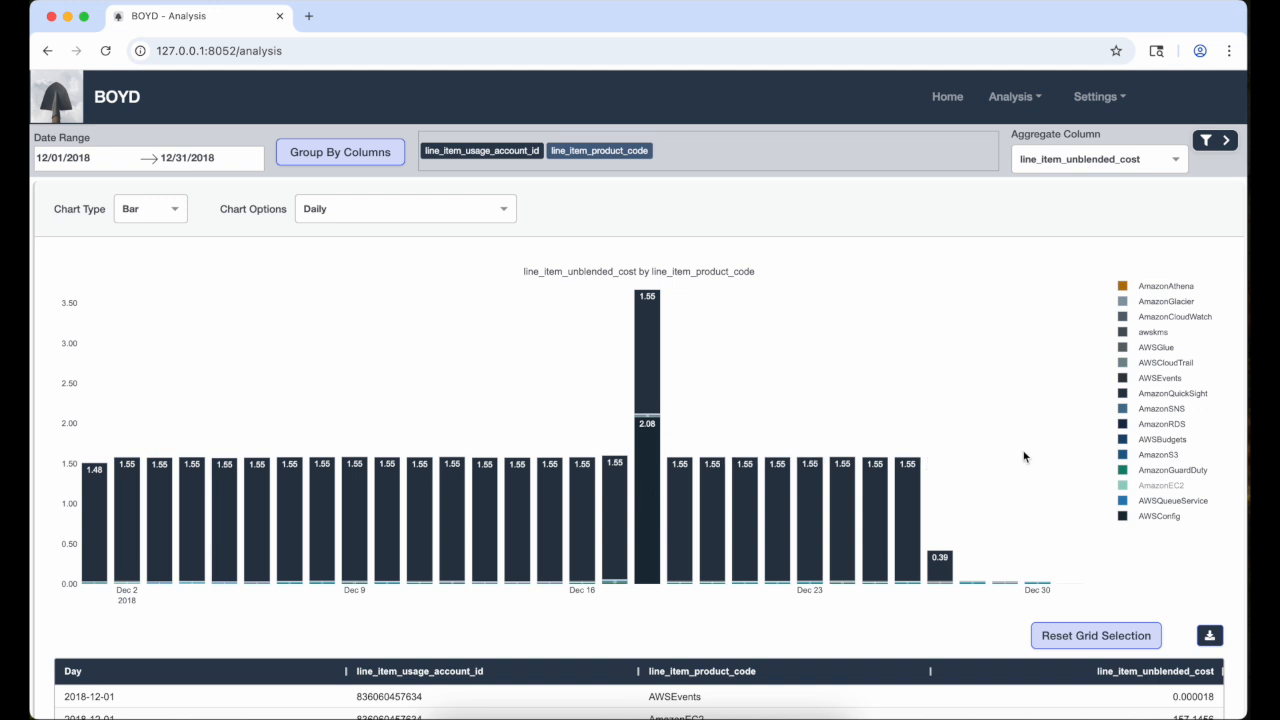
left_click(1157, 487)
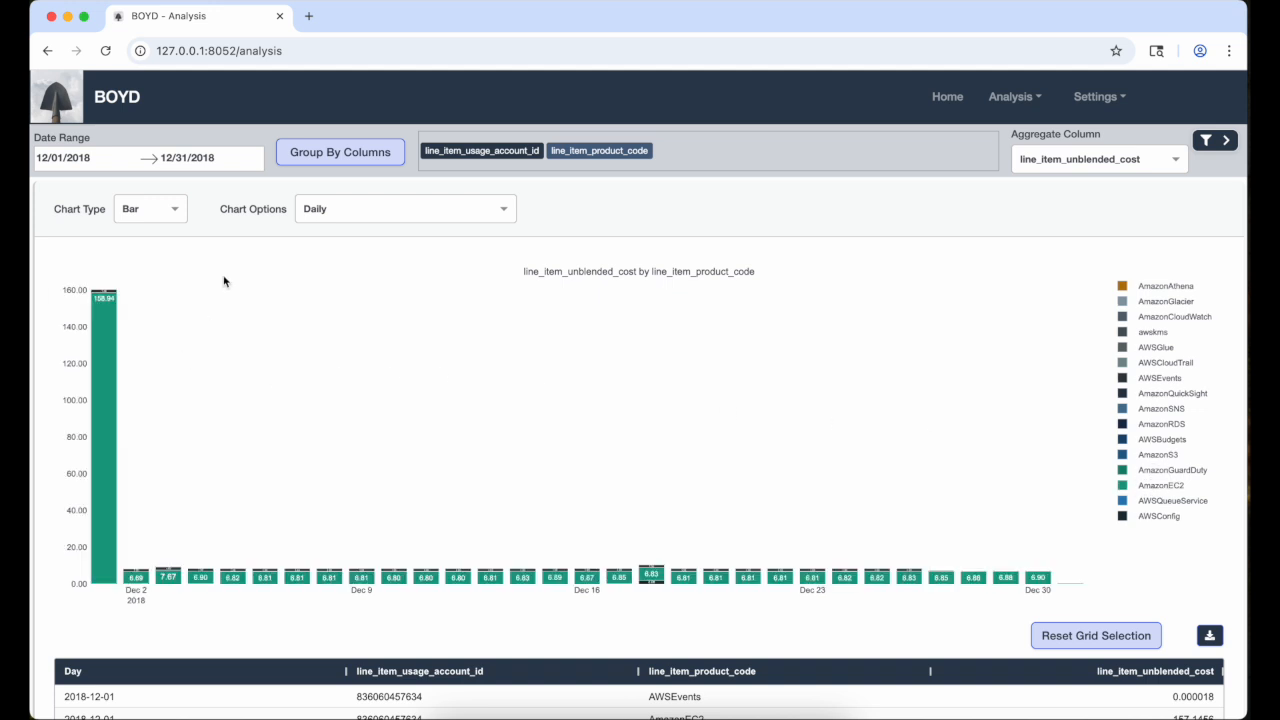
Change the chart type to Tree Map and zoom into each usage account's product costs in turn, returning to the full view
left_click(162, 207)
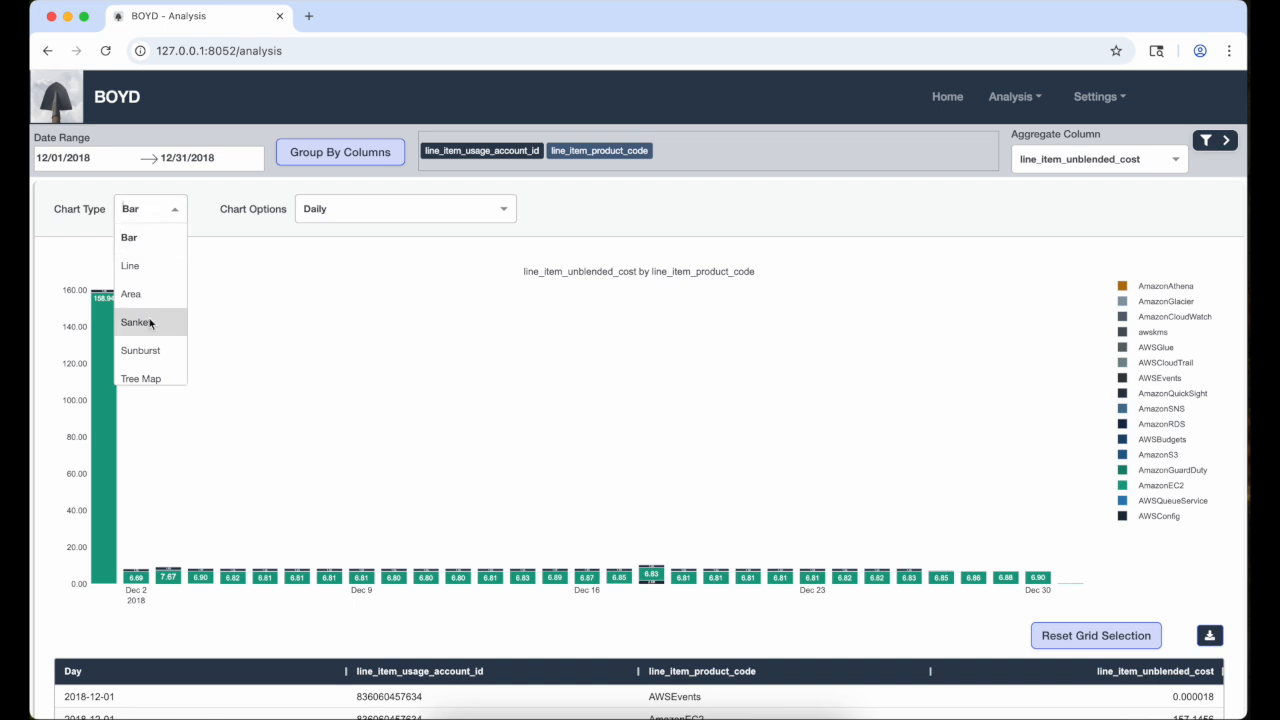
left_click(152, 376)
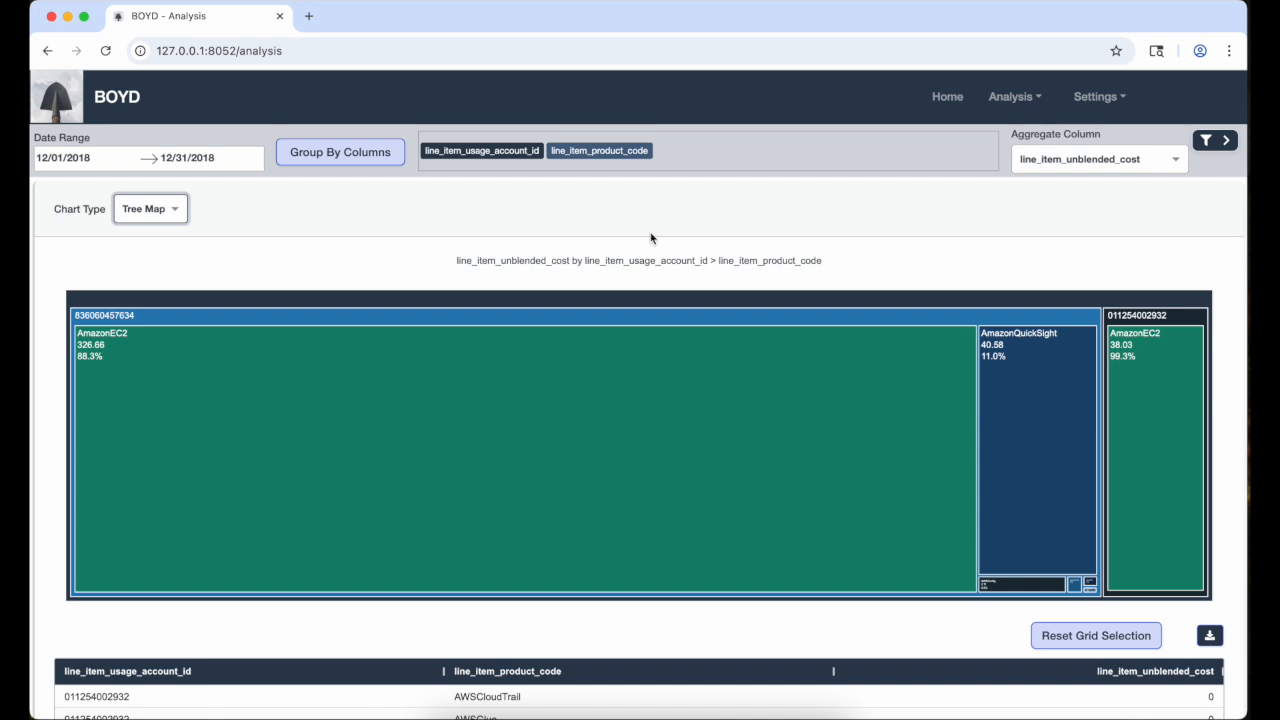
left_click(600, 317)
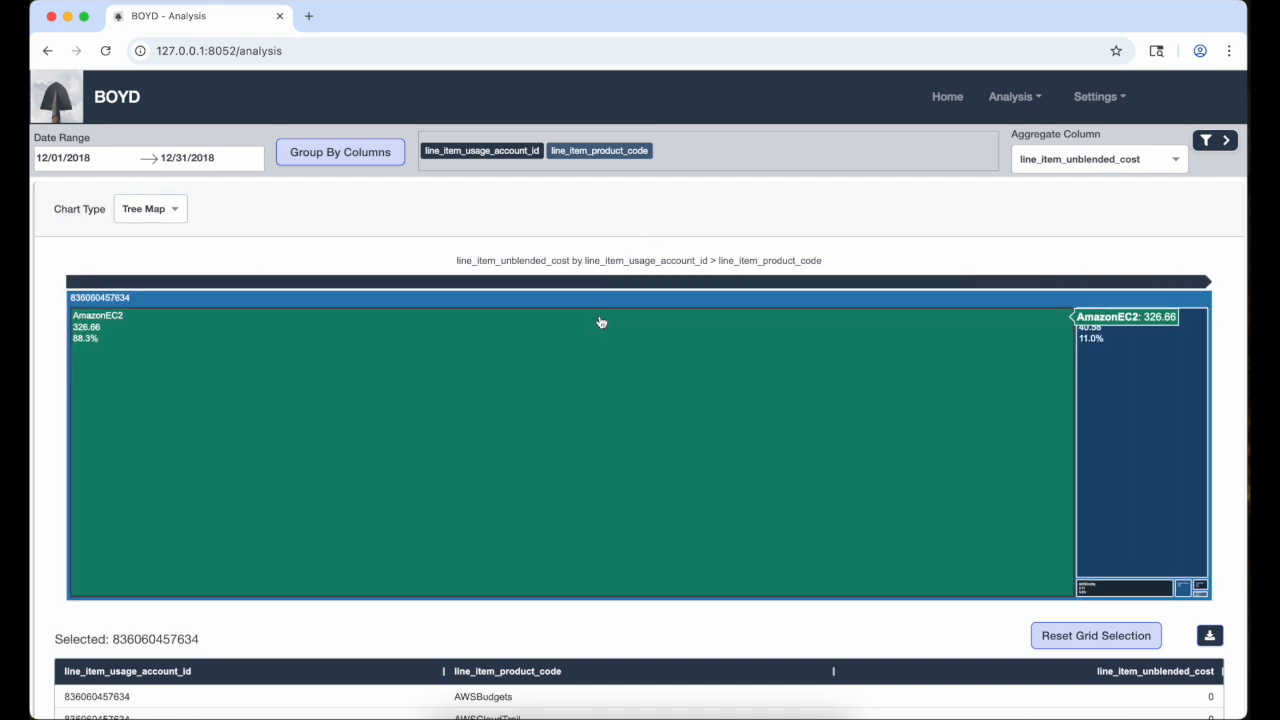
left_click(600, 297)
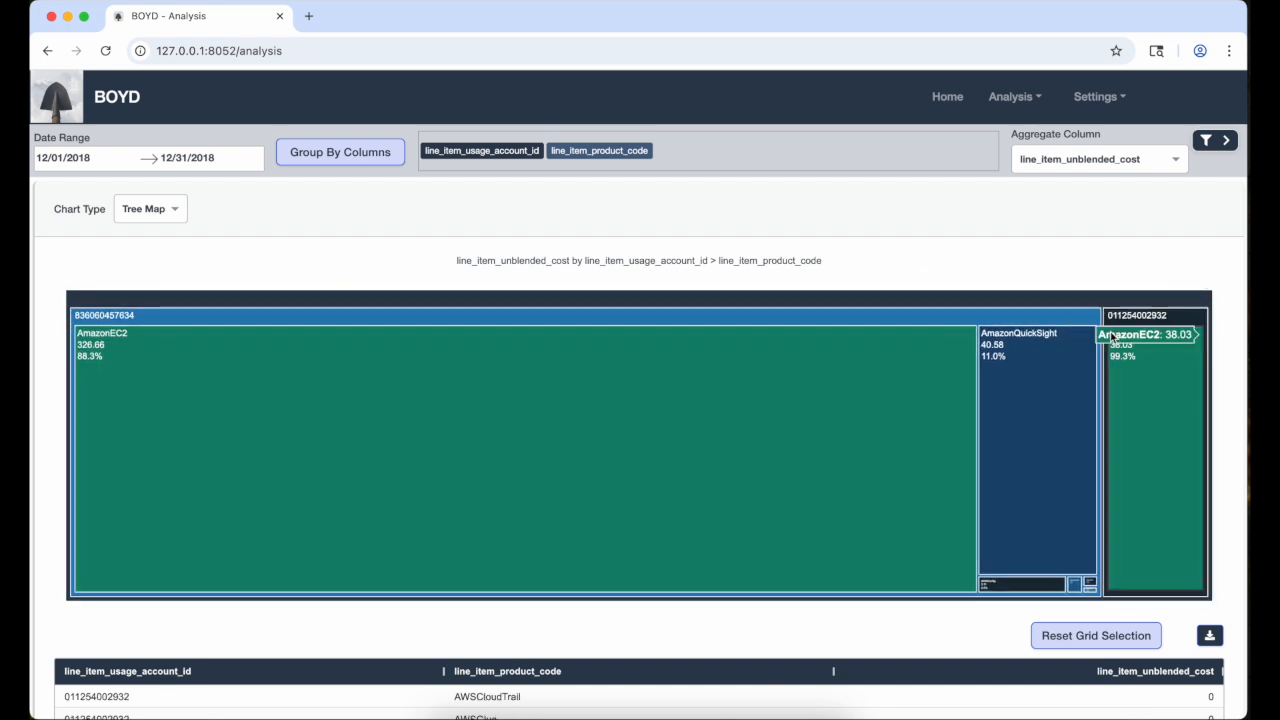
left_click(1150, 318)
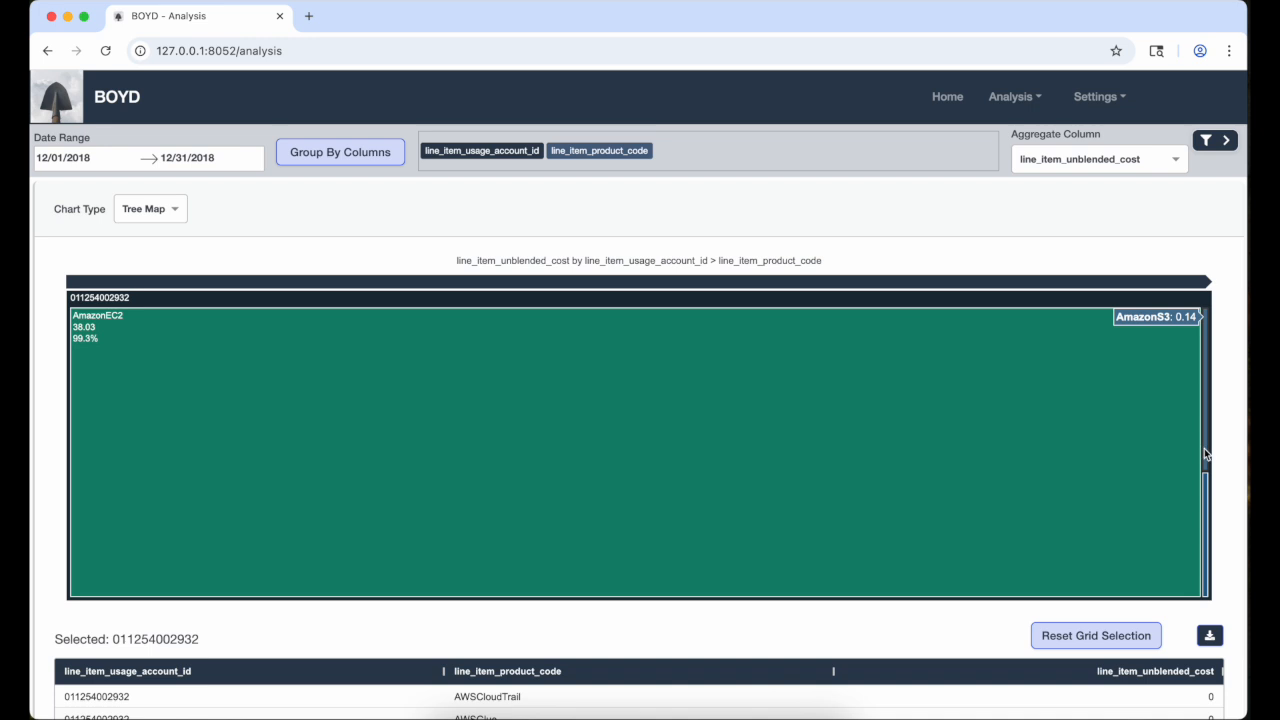
left_click(993, 297)
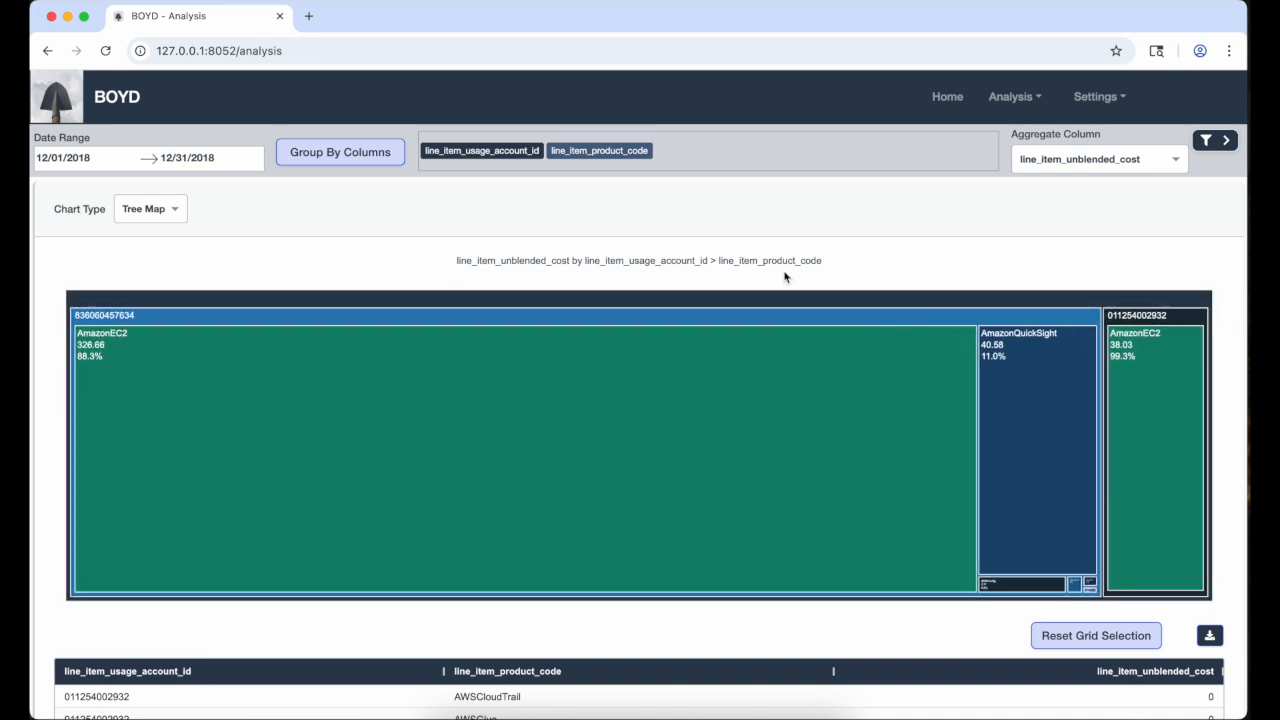
Add resource_tags_user_environment and resource_tags_user_department to the group-by columns
left_click(352, 153)
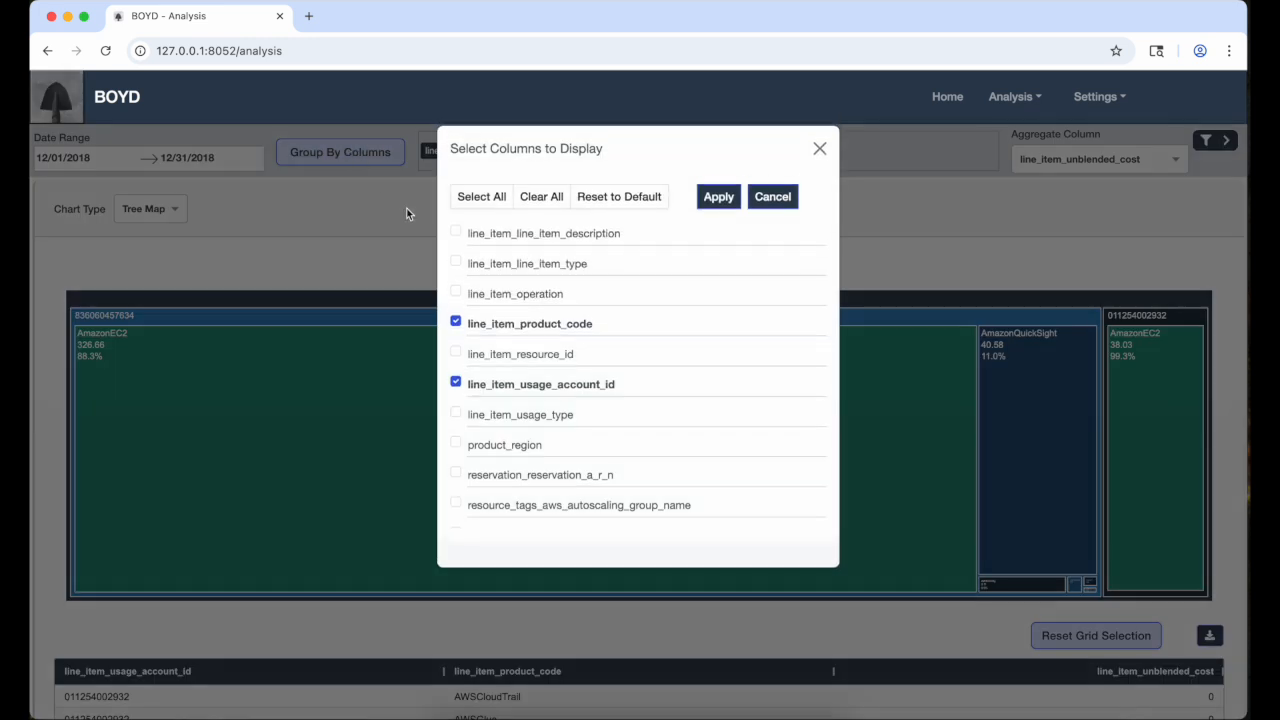
scroll(531, 455, "down", 5)
left_click(531, 453)
left_click(531, 420)
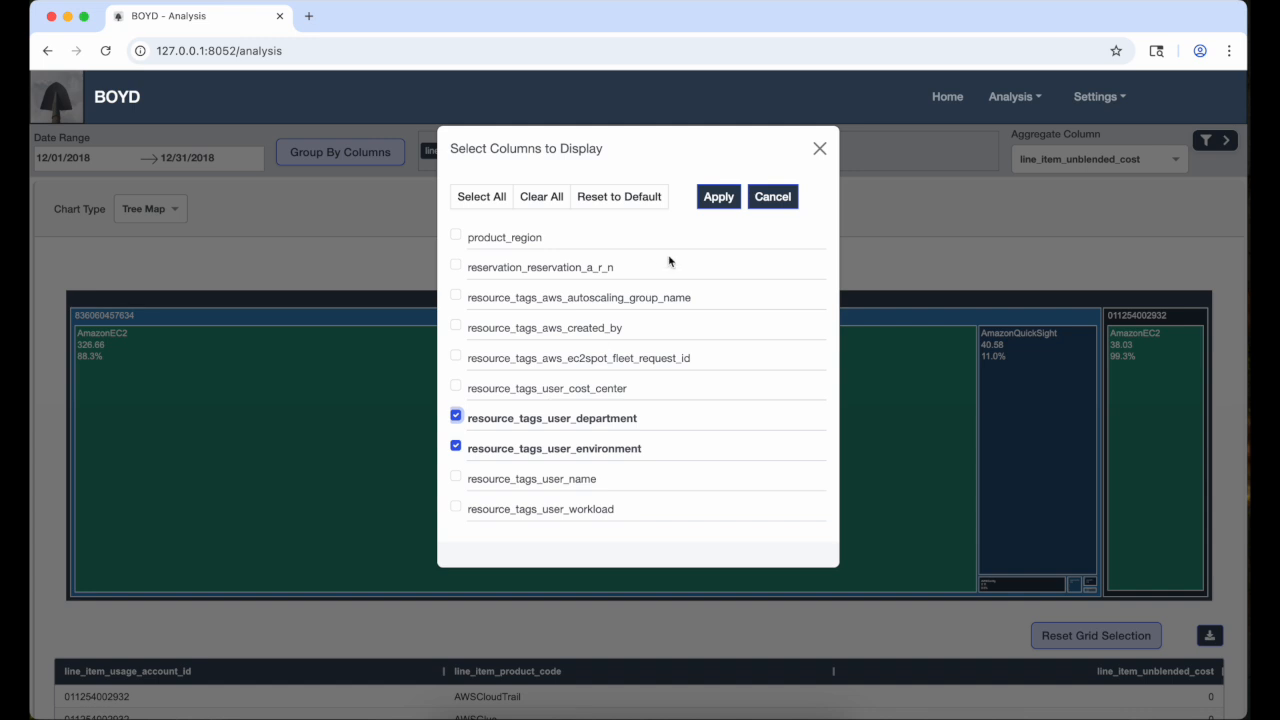
left_click(717, 198)
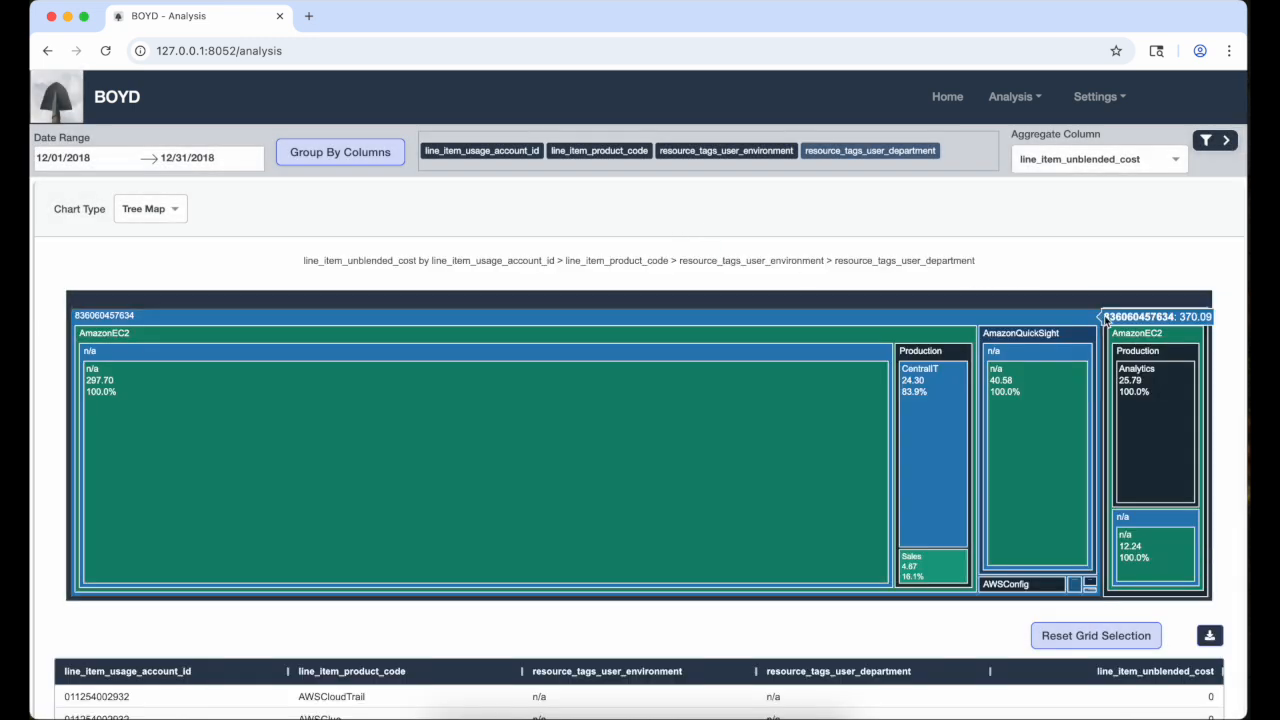
Inspect the larger account's tagged costs in the tree map, and drill into the smaller account's AmazonEC2 costs without environment or department tags
left_click(1031, 320)
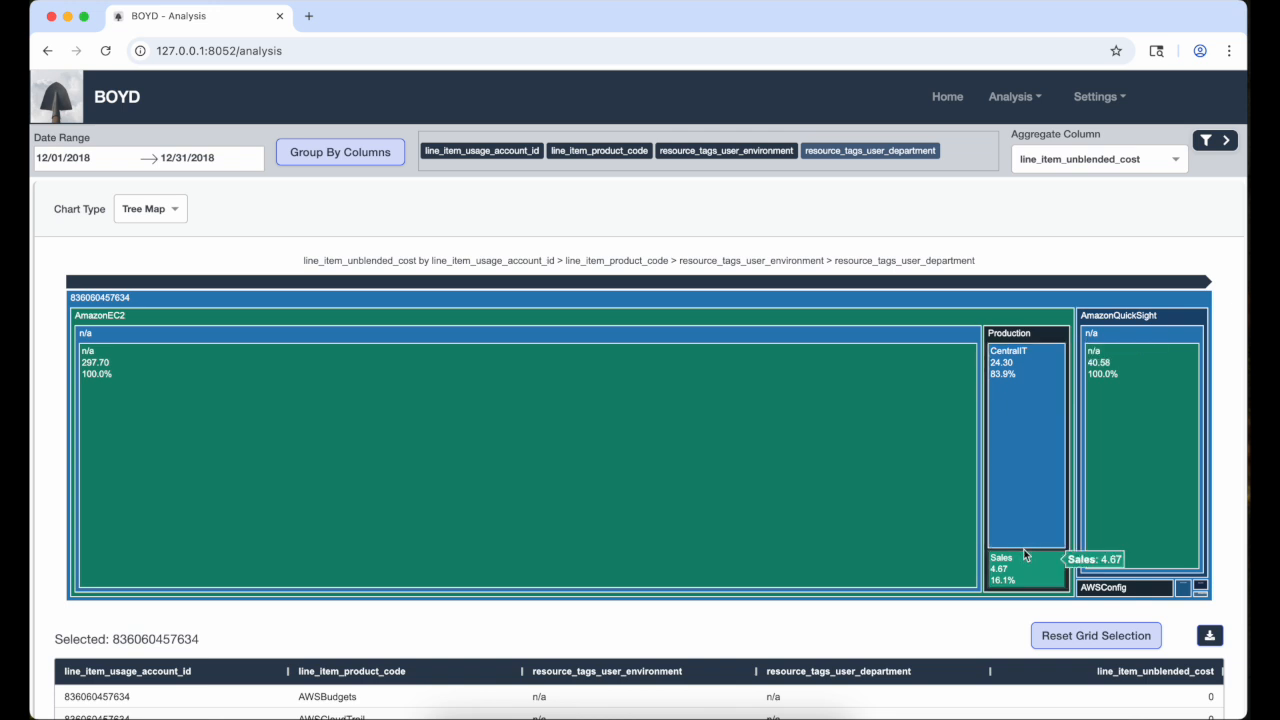
left_click(718, 296)
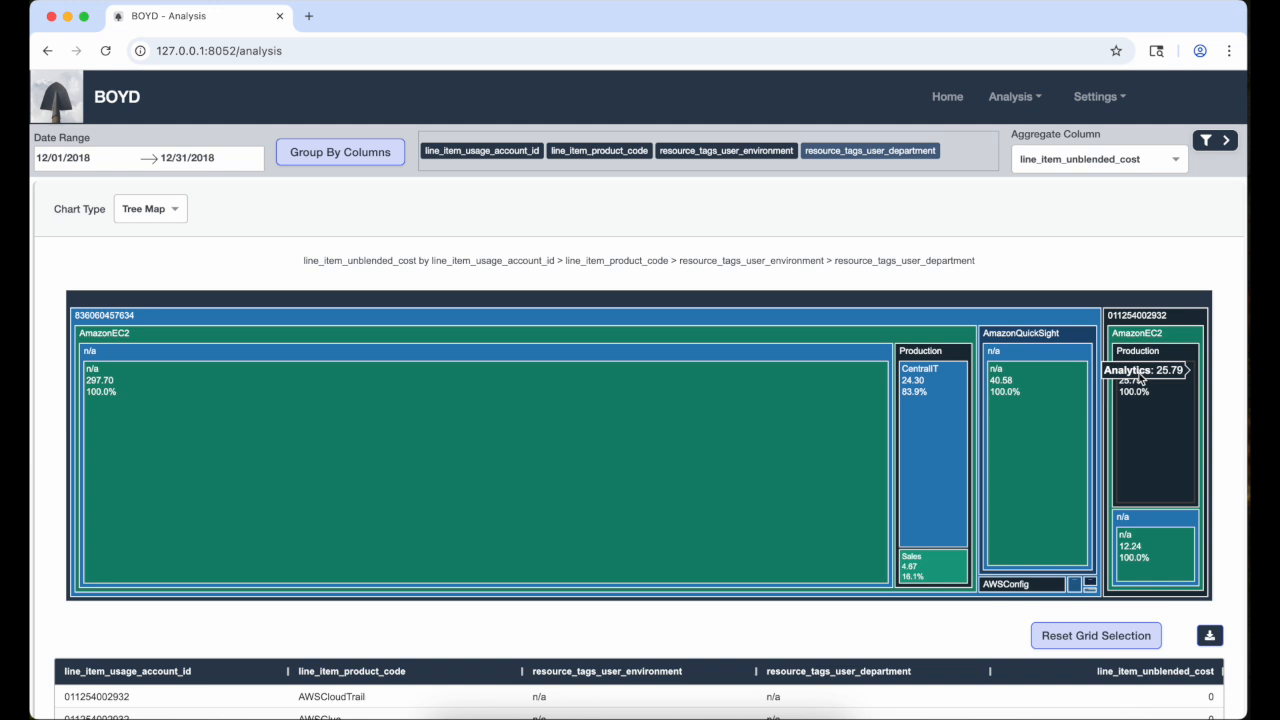
left_click(1170, 318)
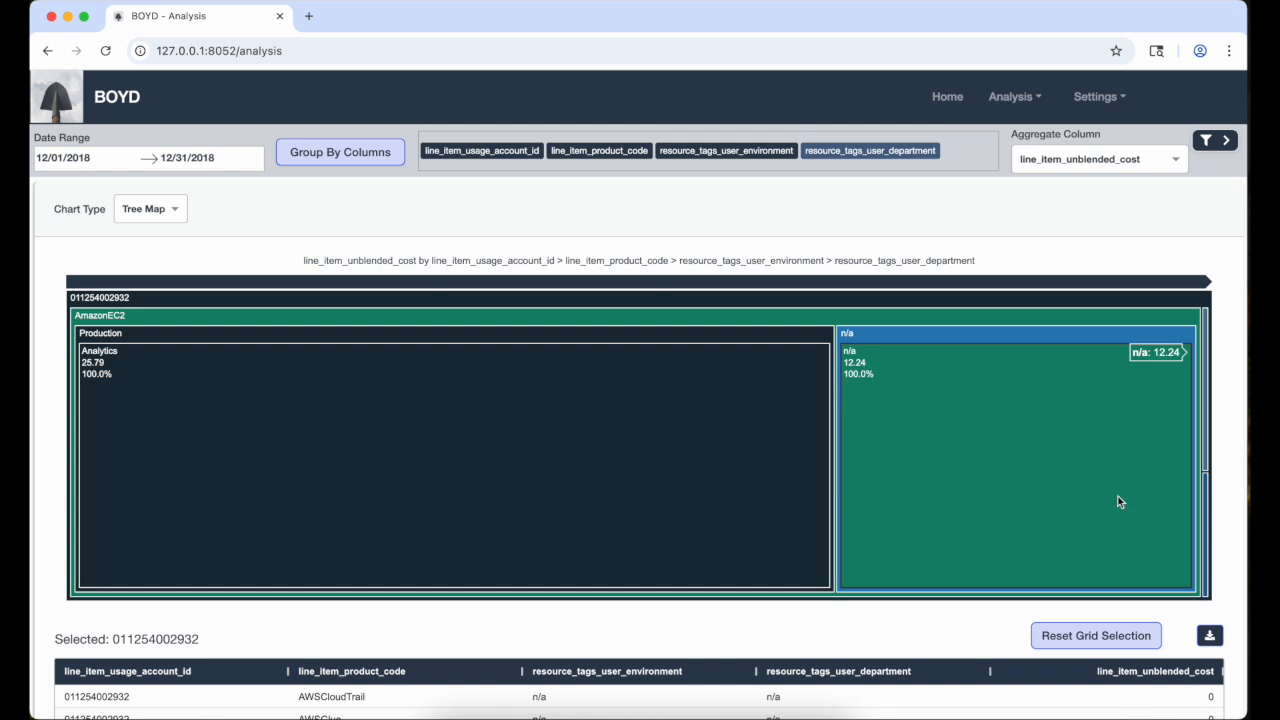
left_click(1051, 420)
scroll(1052, 425, "down", 5)
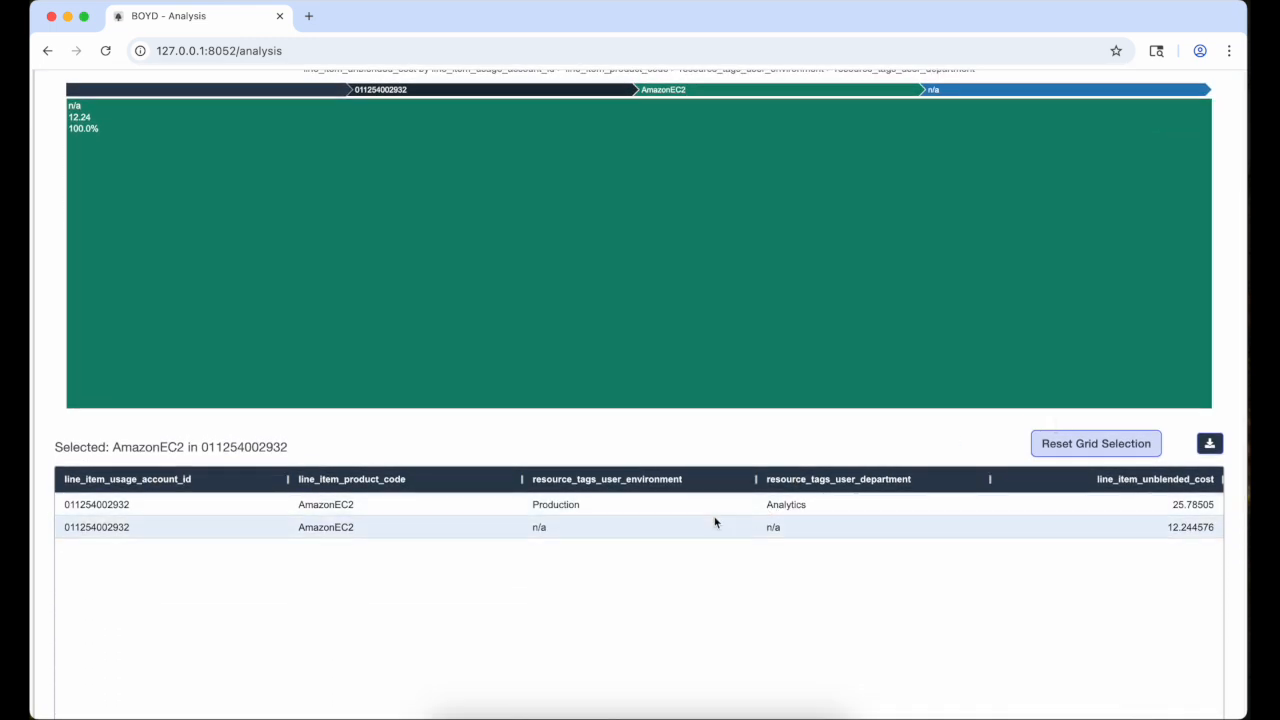
Add line_item_usage_type to the group-by columns
scroll(715, 521, "up", 4)
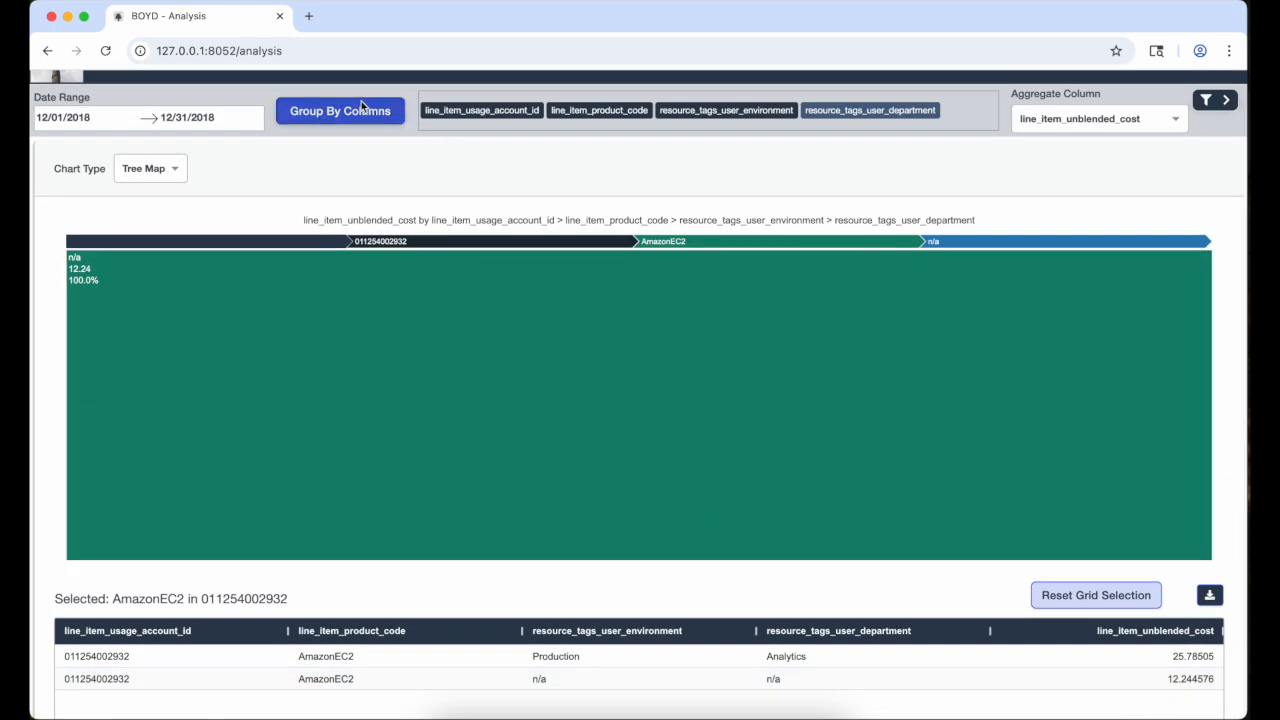
left_click(362, 104)
scroll(528, 412, "down", 3)
scroll(528, 412, "up", 2)
scroll(528, 412, "up", 1)
left_click(517, 414)
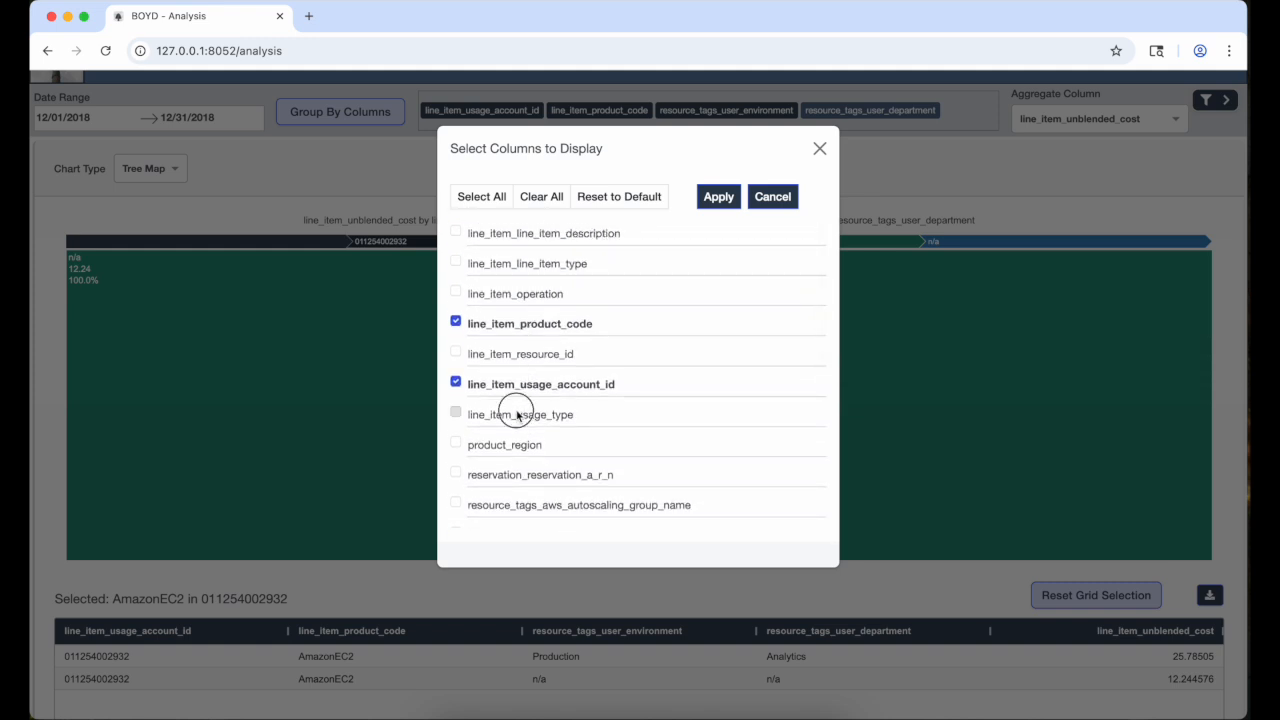
left_click(718, 197)
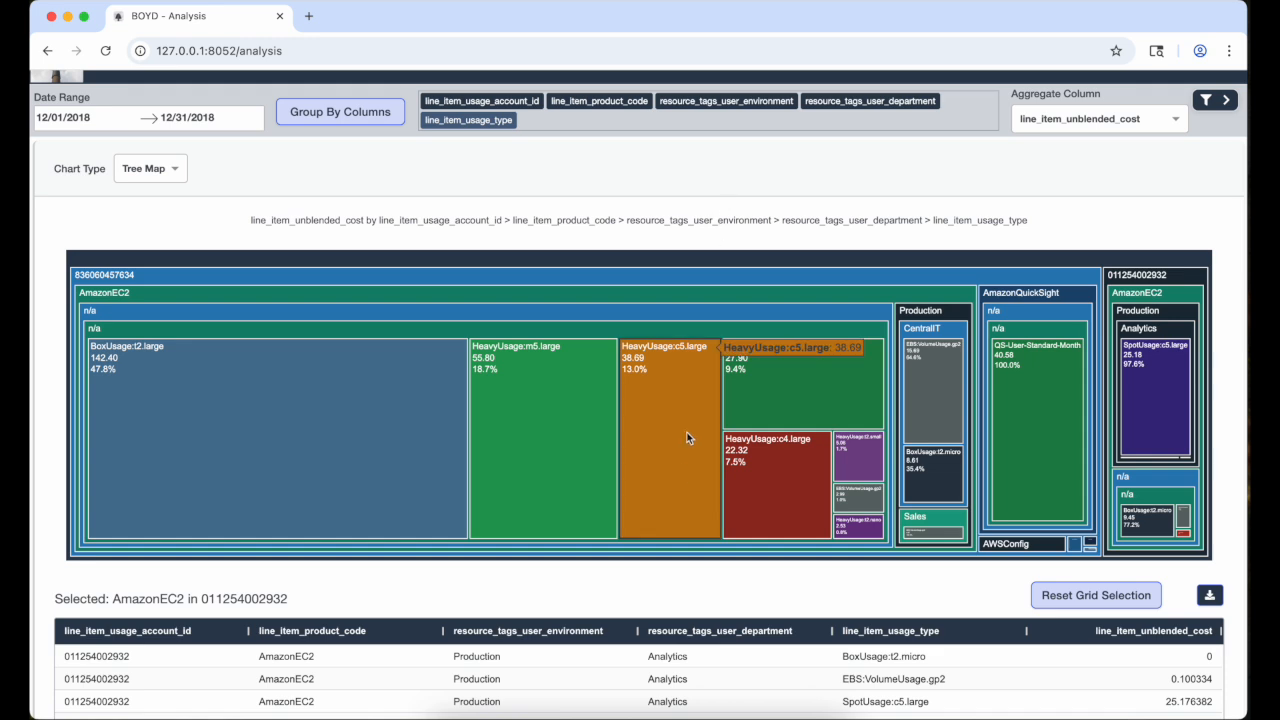
Zoom the tree map into the smaller account to inspect its usage types, and return to the full view
left_click(1145, 275)
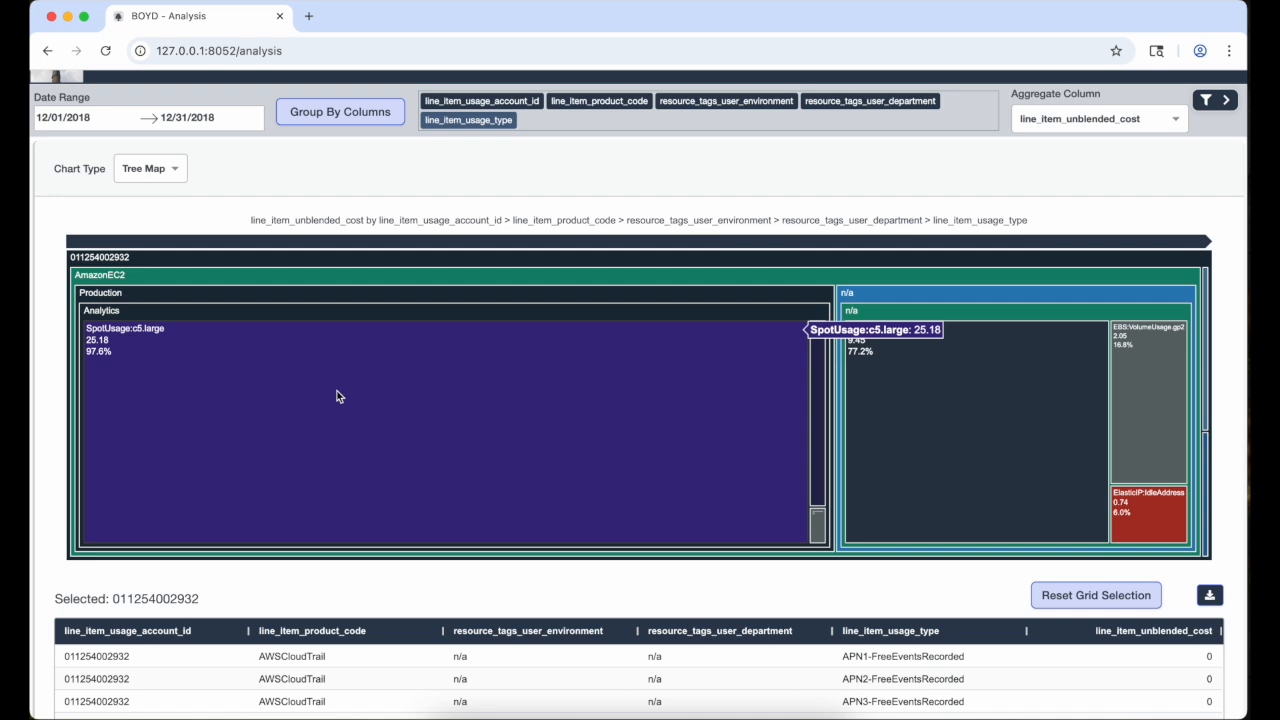
scroll(614, 394, "down", 1)
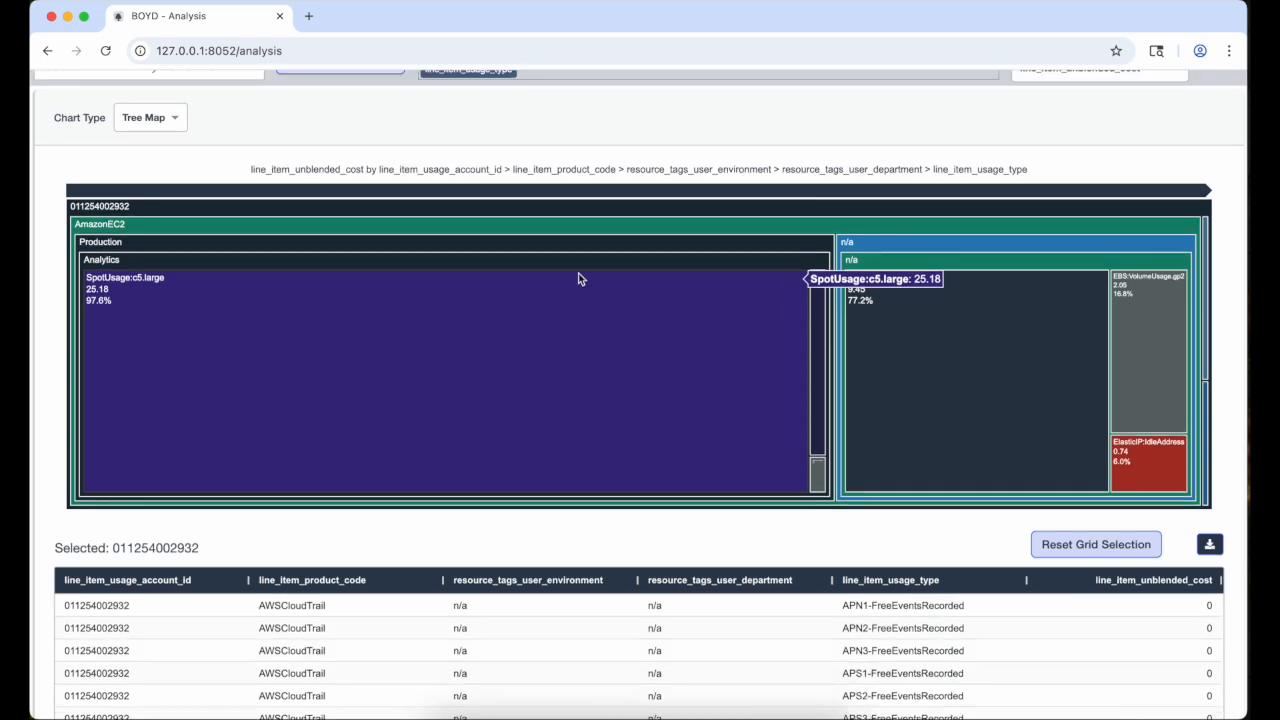
left_click(525, 191)
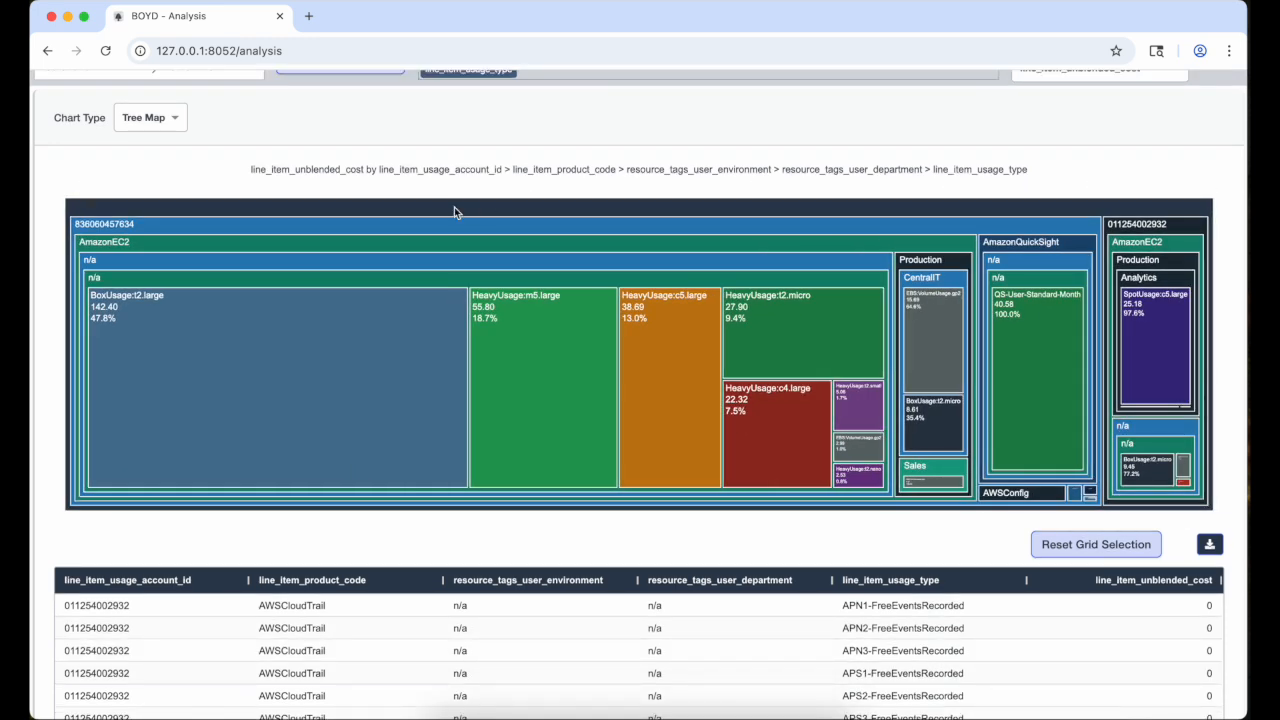
Change the chart type to Sunburst
scroll(454, 208, "up", 1)
scroll(454, 210, "up", 1)
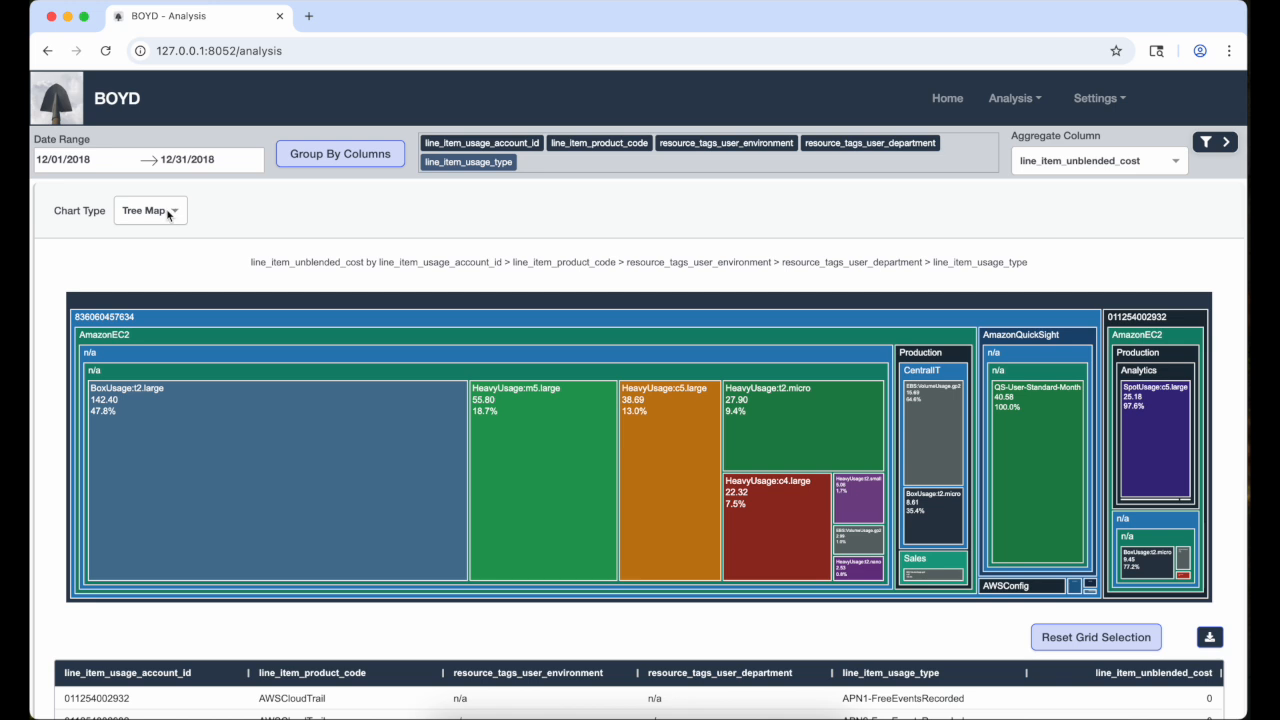
left_click(168, 213)
left_click(143, 347)
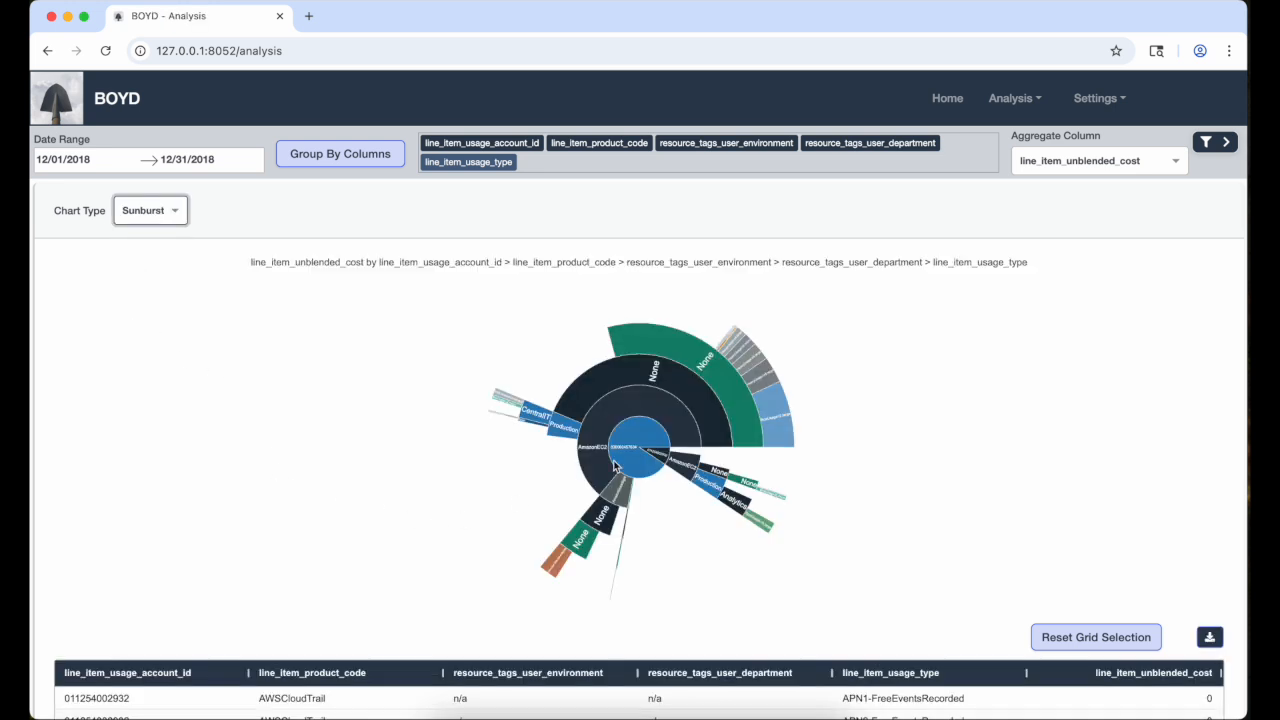
Drill into the smaller account's AmazonEC2 usage types without environment or department tags in the sunburst, and return to the AmazonEC2 level
left_click(660, 455)
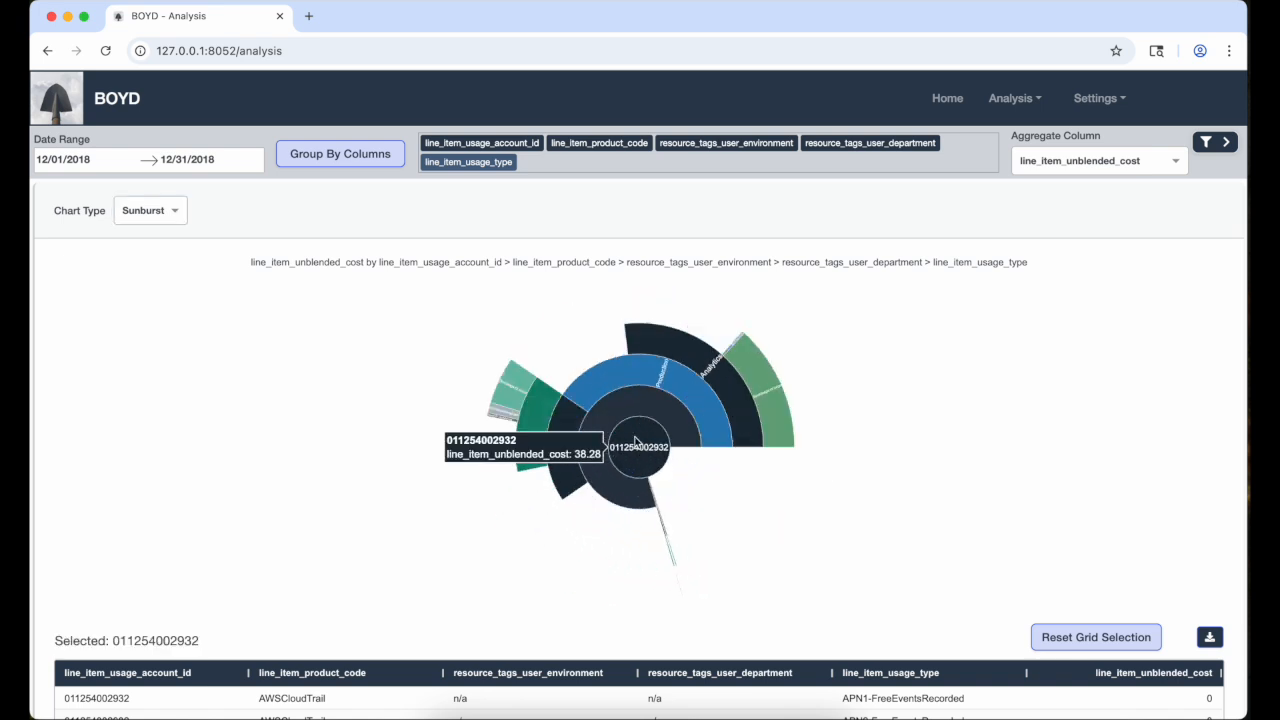
left_click(529, 402)
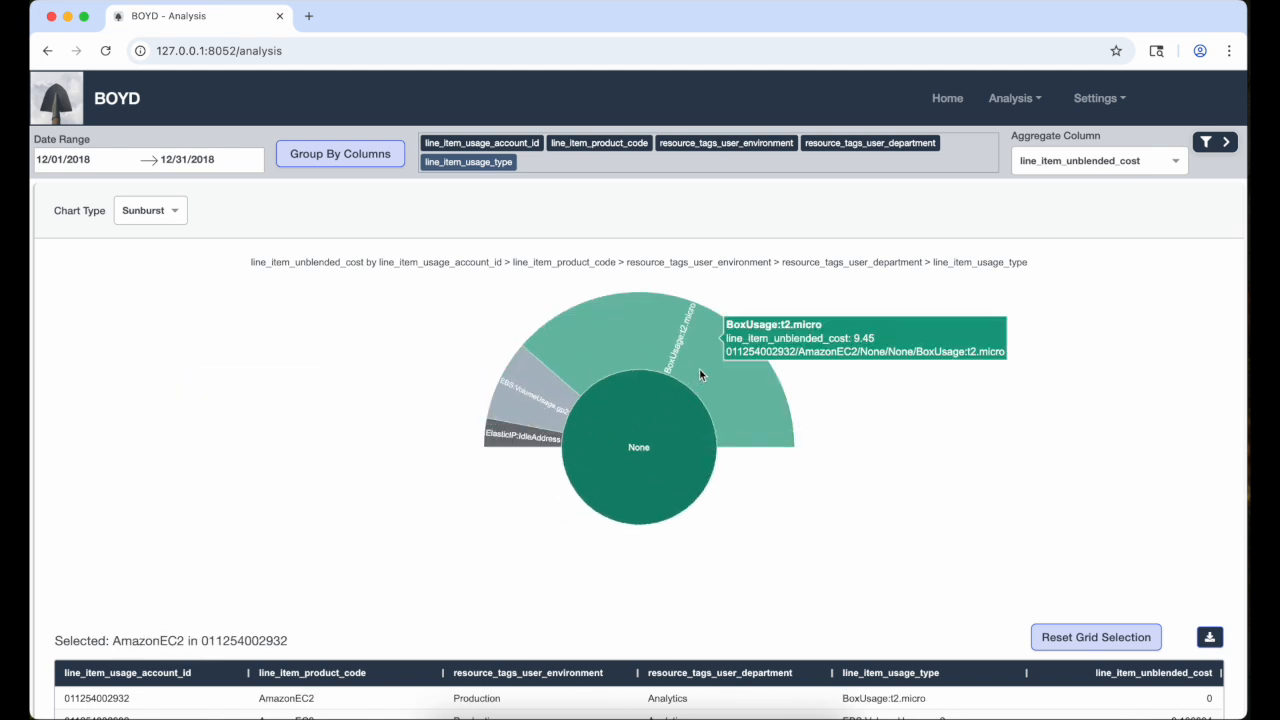
left_click(637, 458)
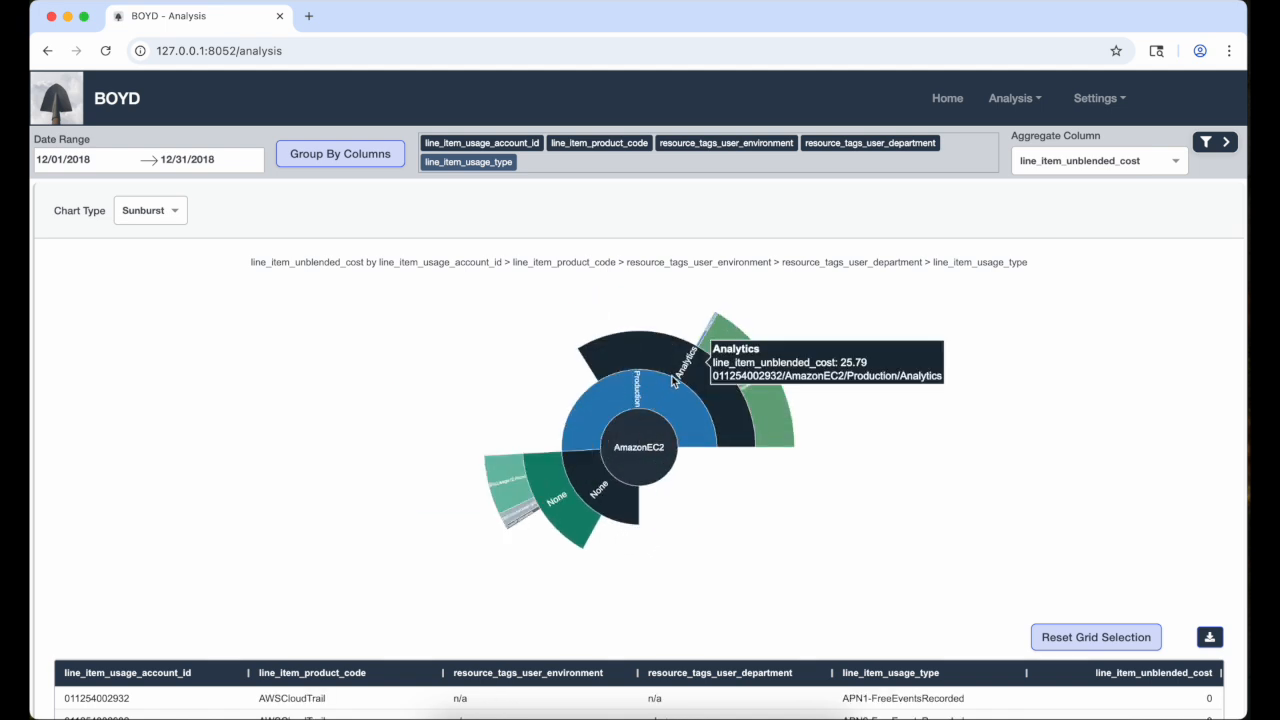
Inspect the Analytics department's usage types under Production, and step back up the sunburst hierarchy
left_click(702, 375)
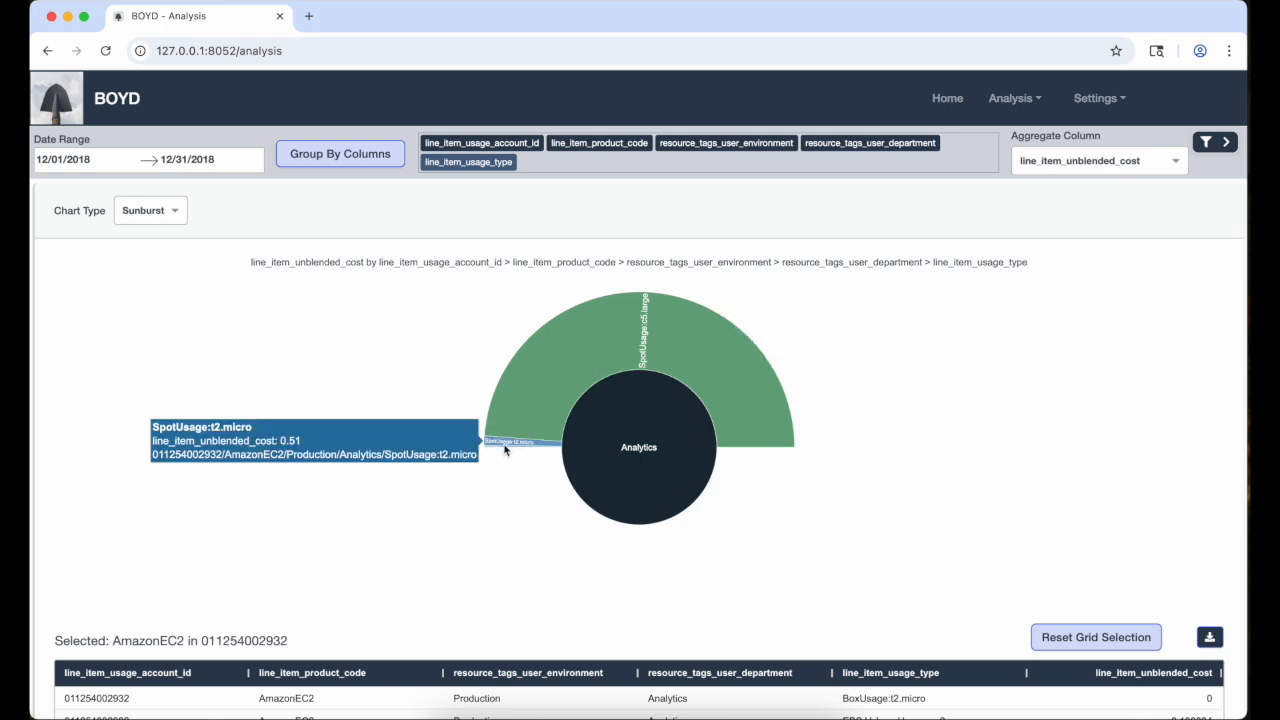
left_click(640, 435)
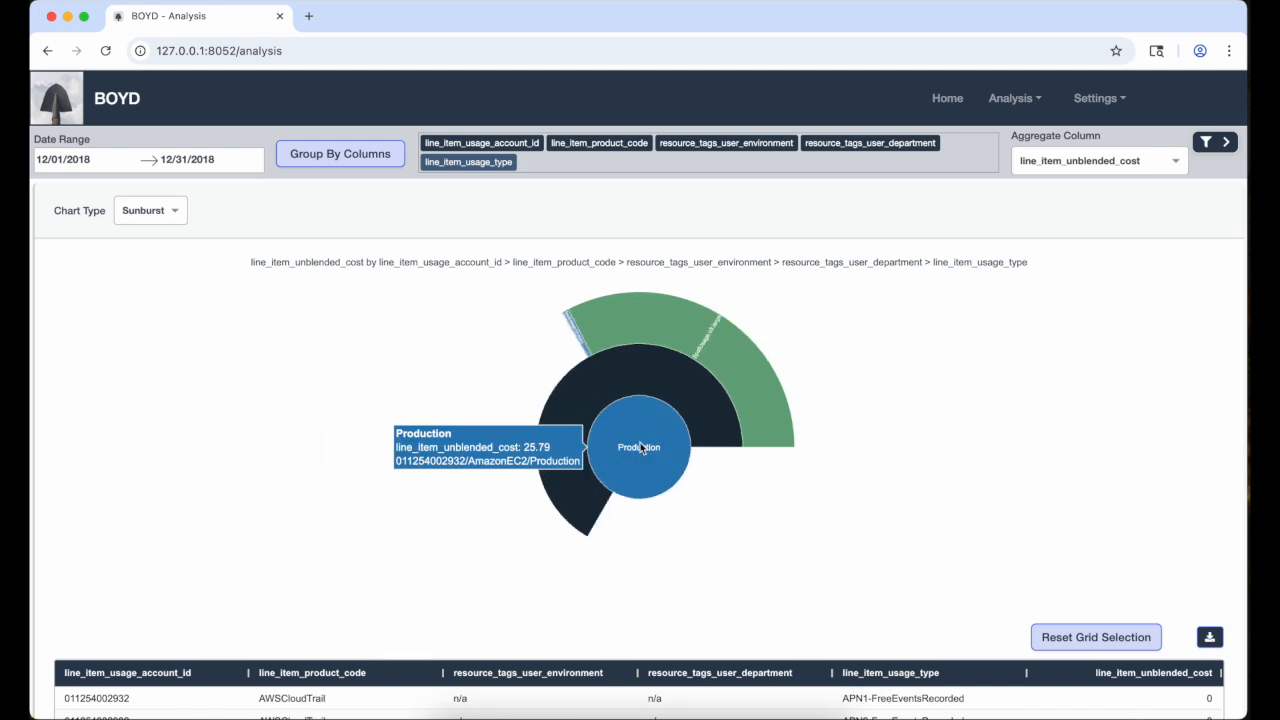
left_click(640, 446)
left_click(641, 450)
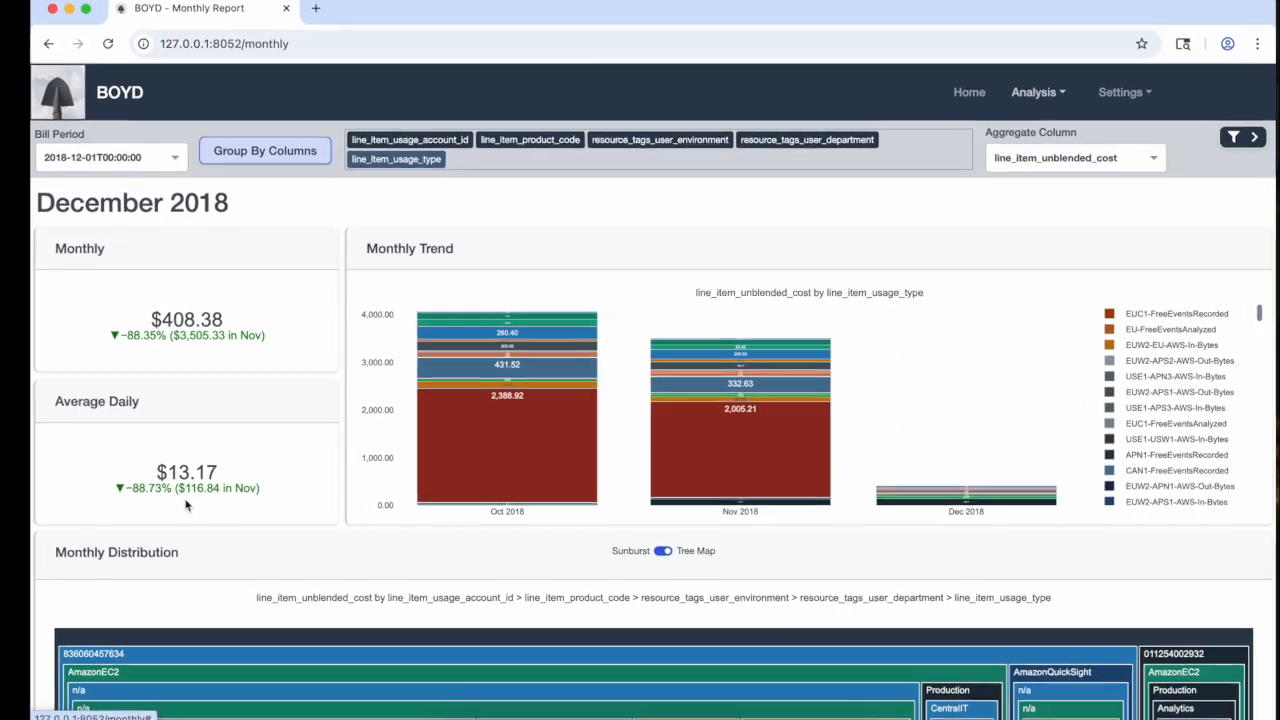
Remove resource_tags_user_department and resource_tags_user_environment from the group-by columns and apply the selection
mouse_move(456, 459)
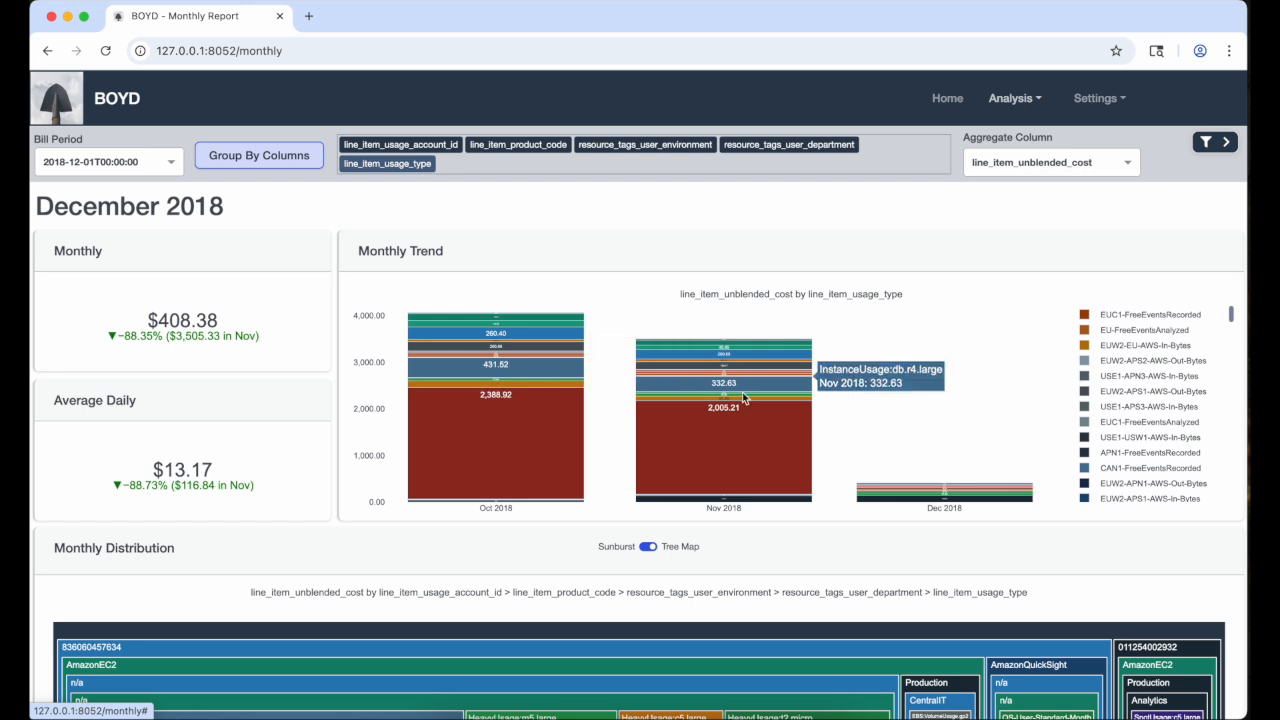
scroll(662, 596, "down", 1)
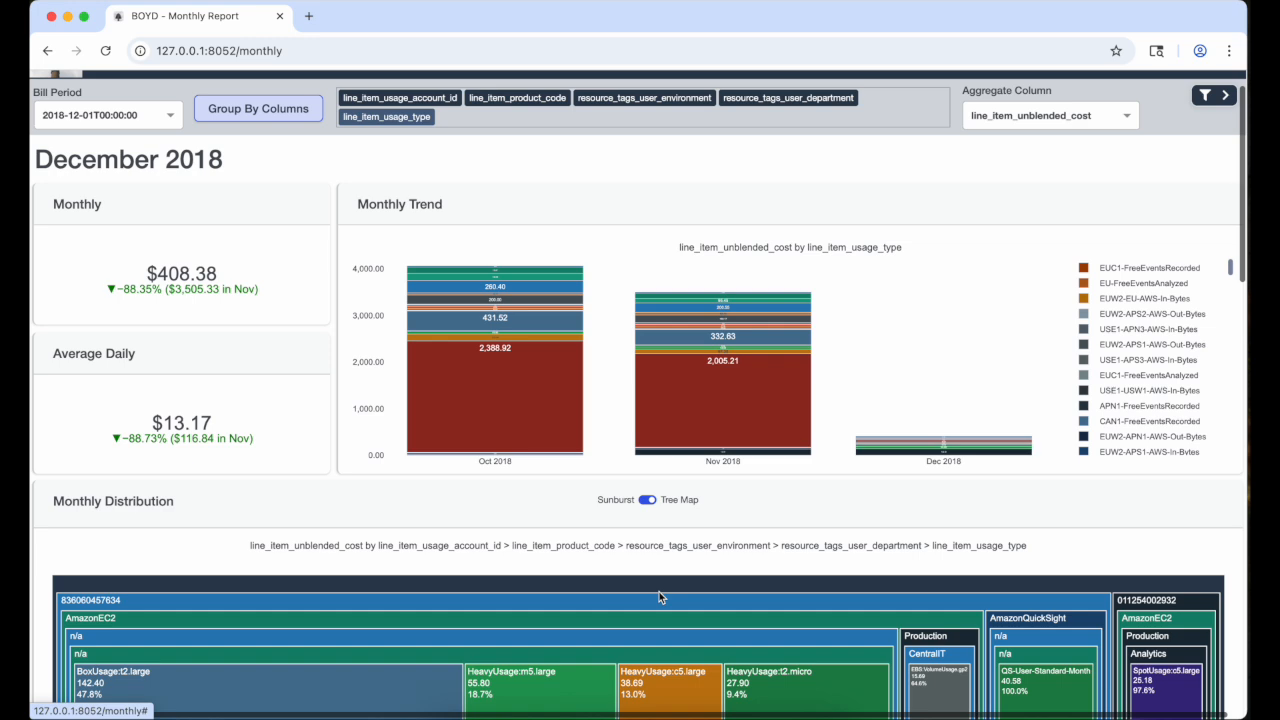
scroll(660, 596, "up", 1)
left_click(258, 146)
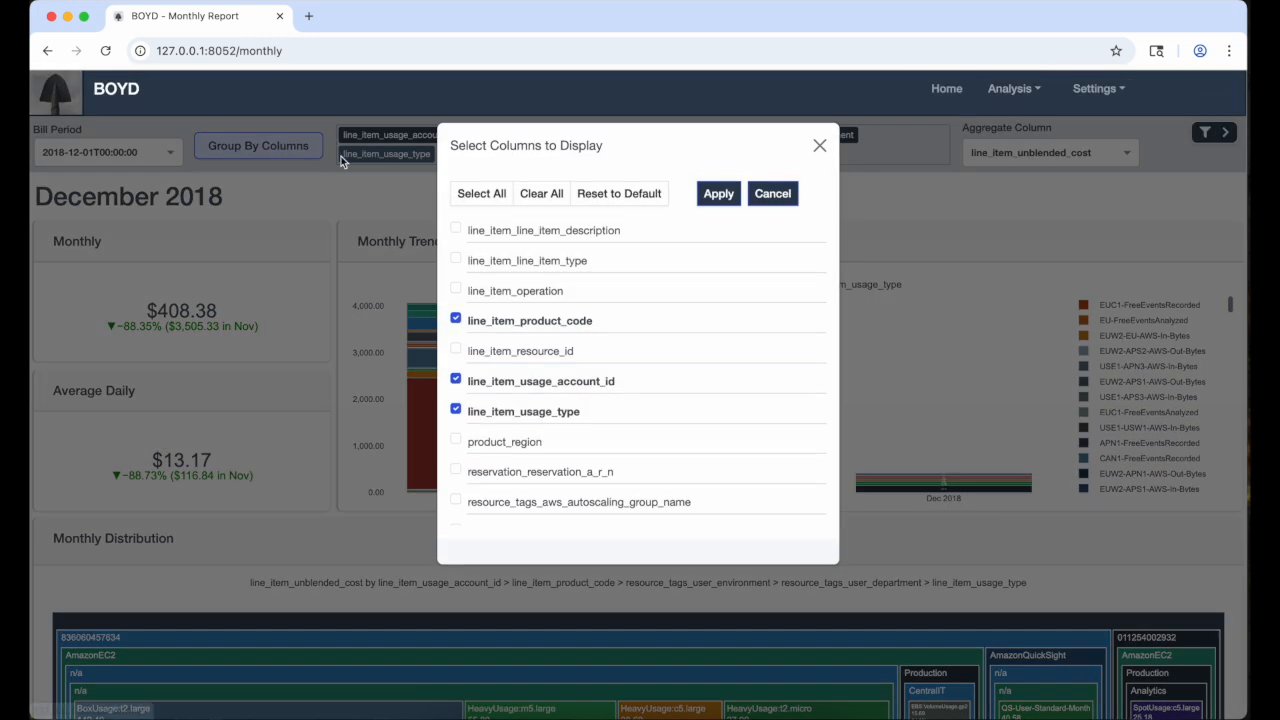
scroll(543, 442, "down", 5)
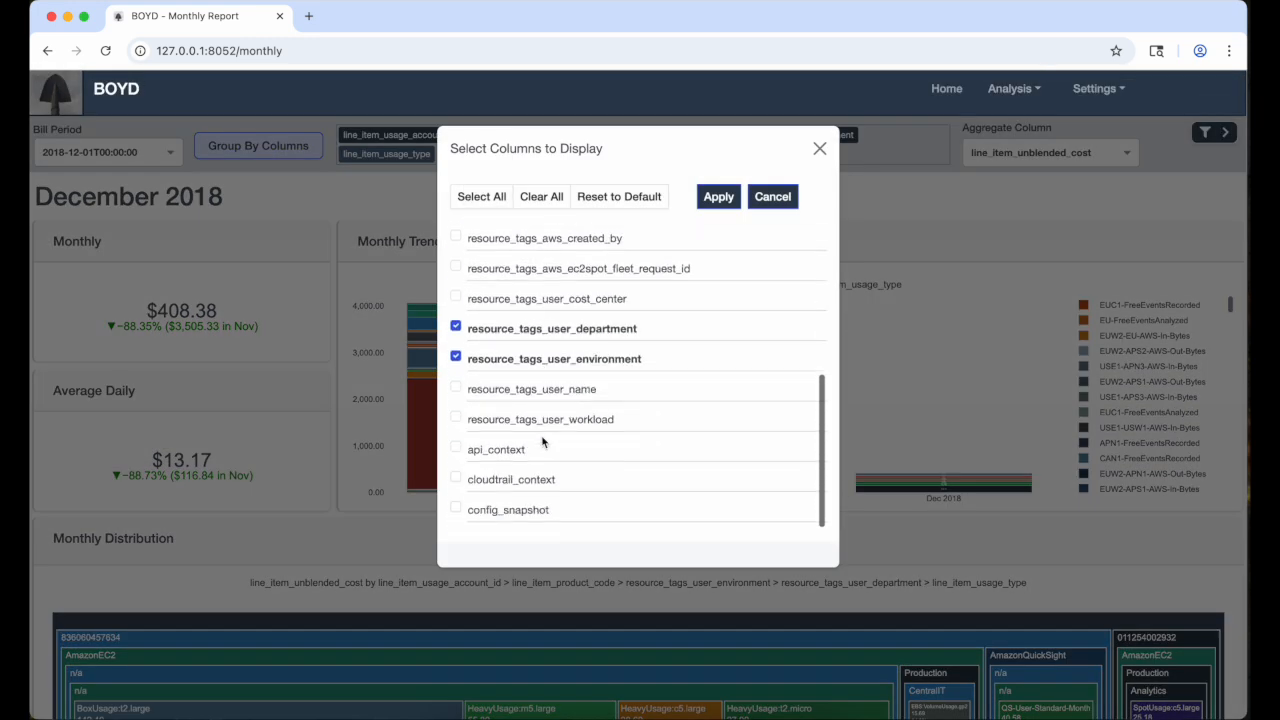
left_click(538, 330)
left_click(536, 360)
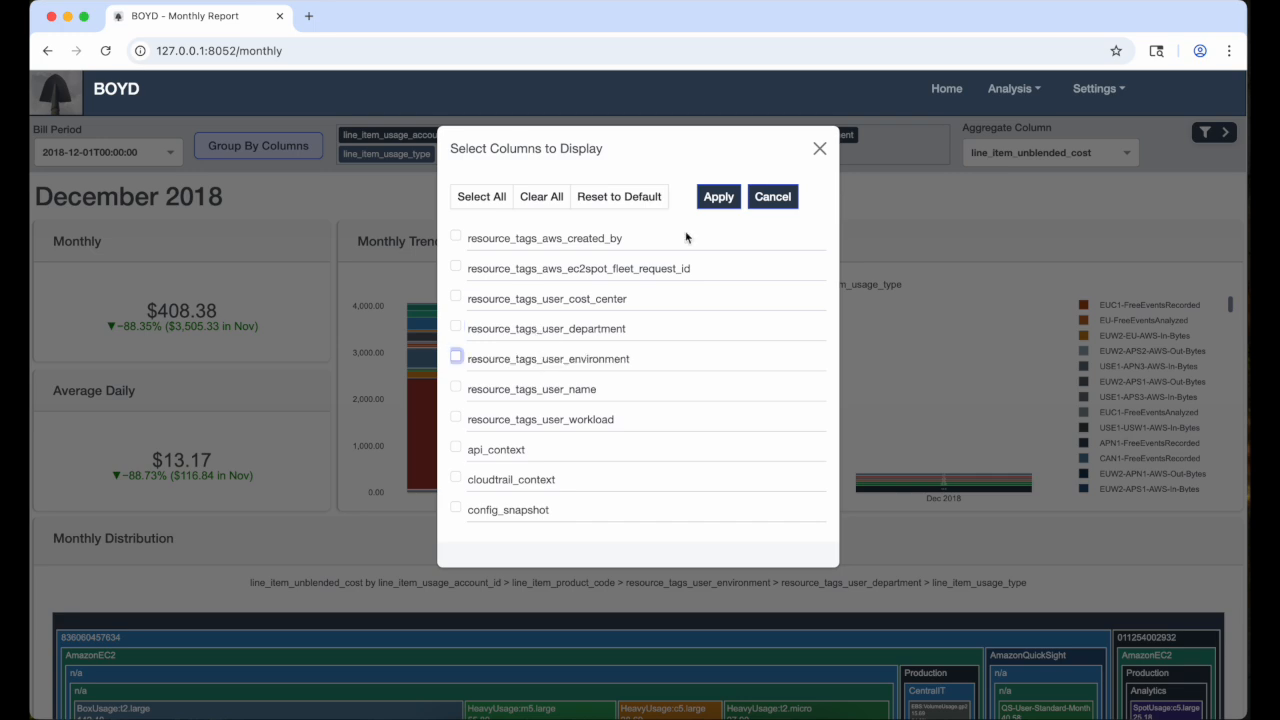
left_click(718, 197)
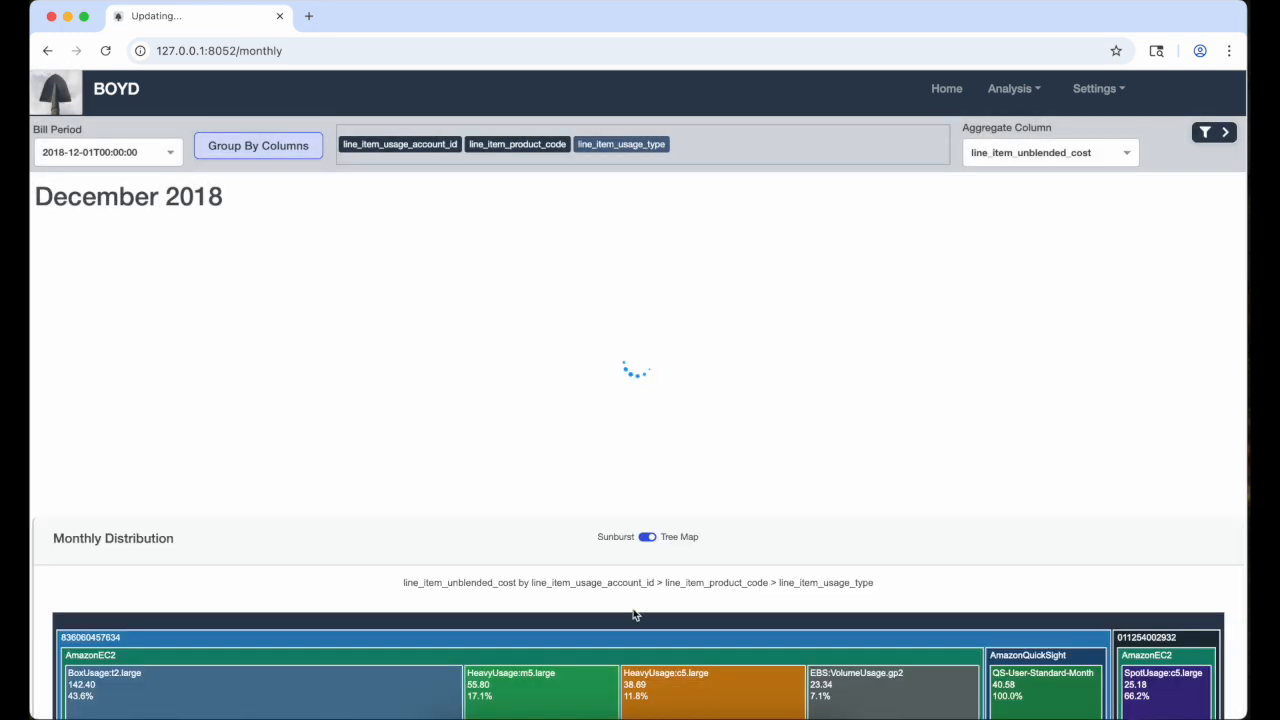
Examine the December tree map by account, product and usage type, and the daily trends on the summary table's first page
scroll(633, 608, "down", 10)
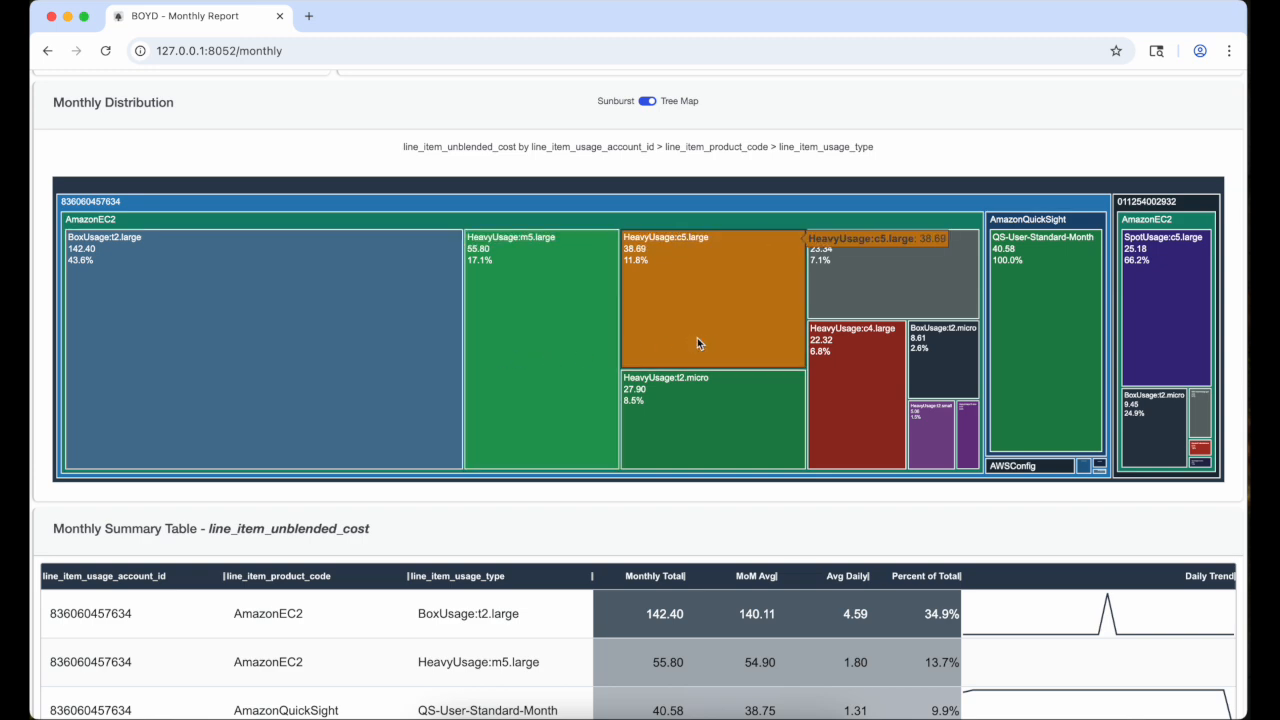
scroll(728, 505, "down", 4)
scroll(728, 510, "down", 5)
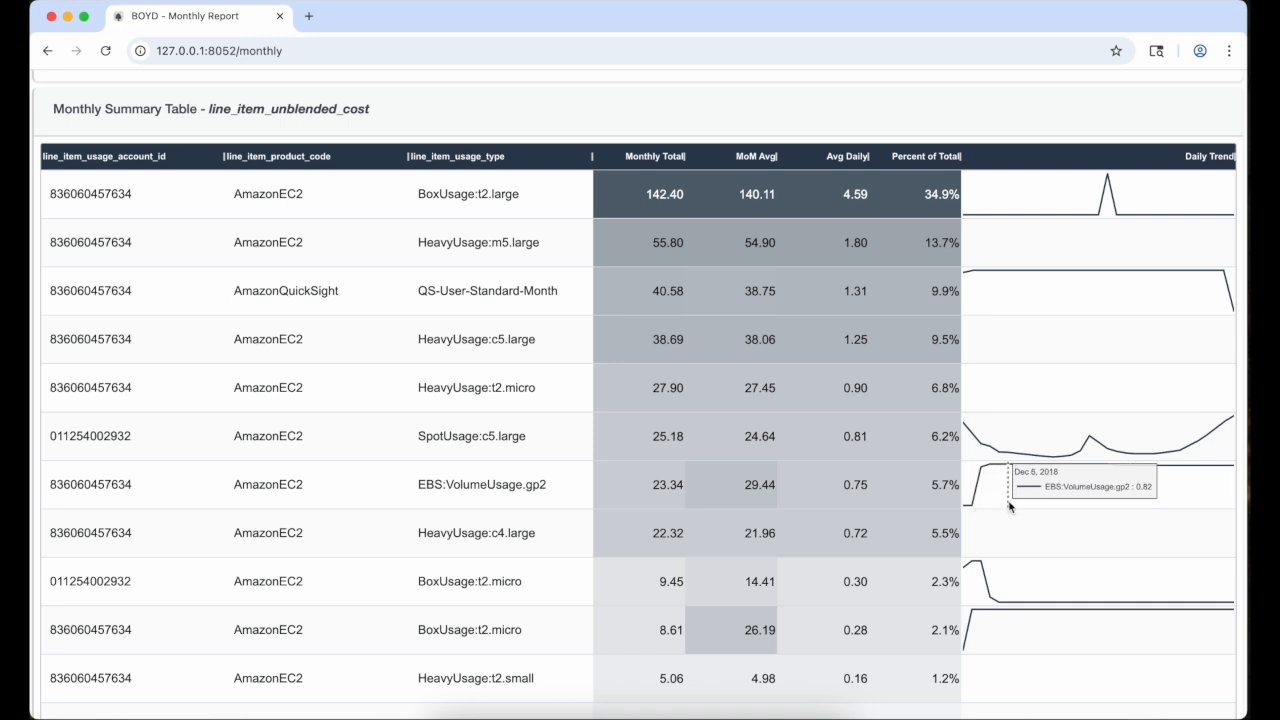
scroll(1040, 503, "down", 3)
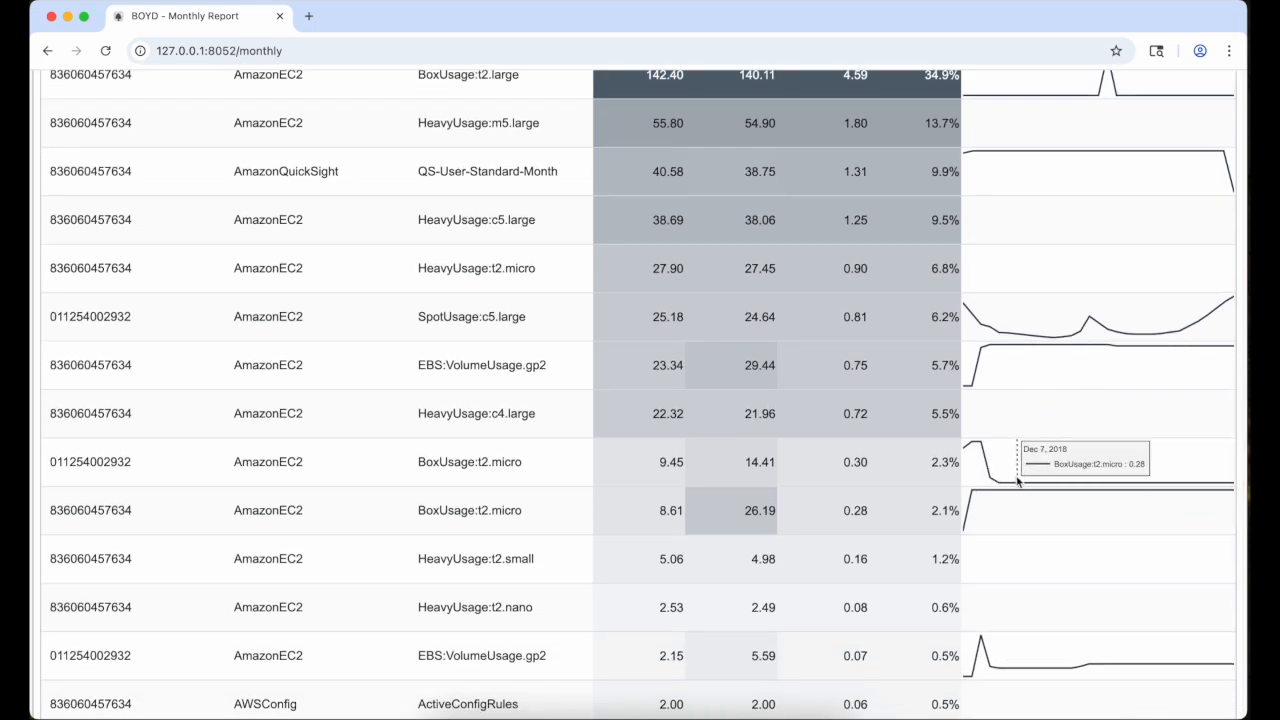
scroll(1018, 482, "down", 6)
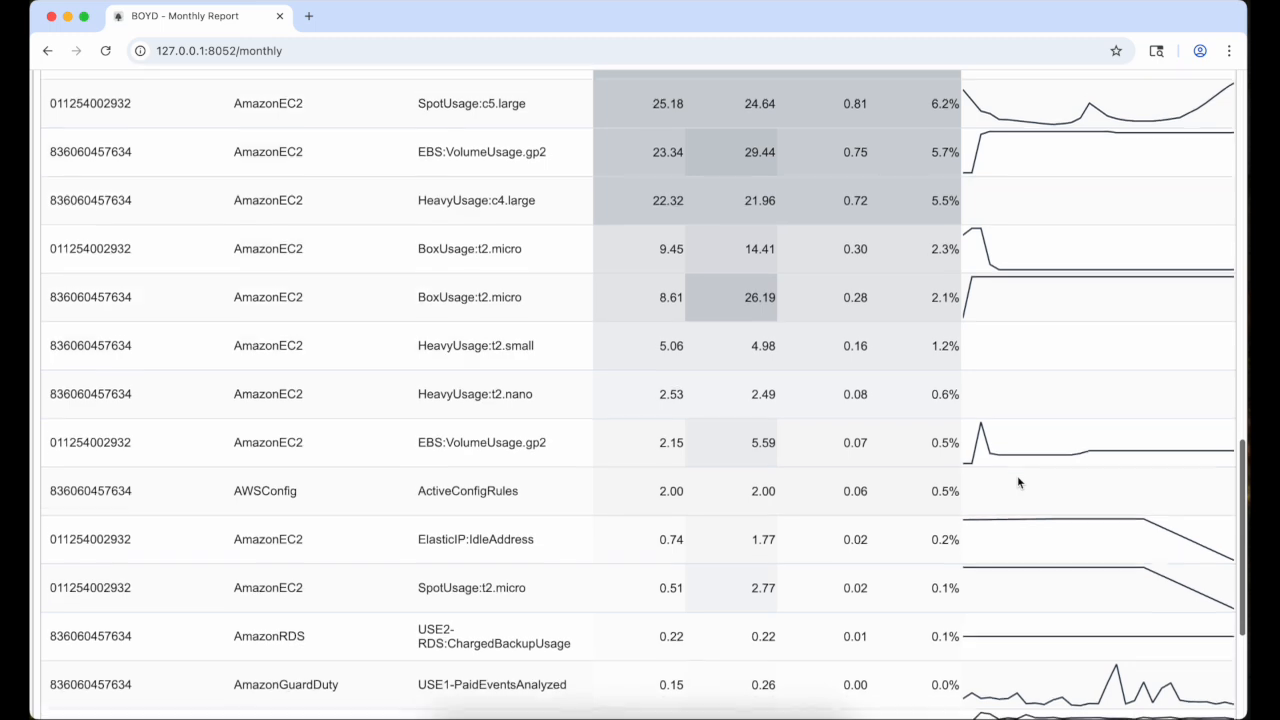
scroll(1018, 482, "down", 4)
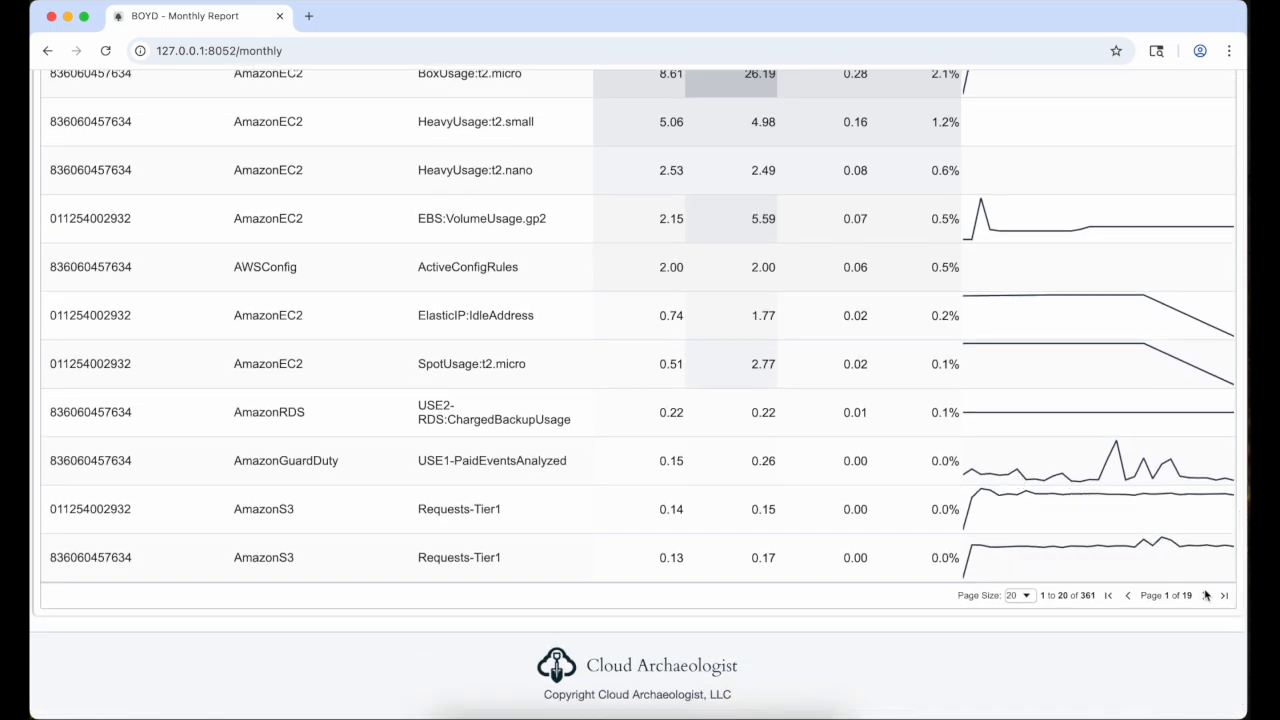
Inspect the second page of the Monthly Summary Table and return to its first page
left_click(1205, 617)
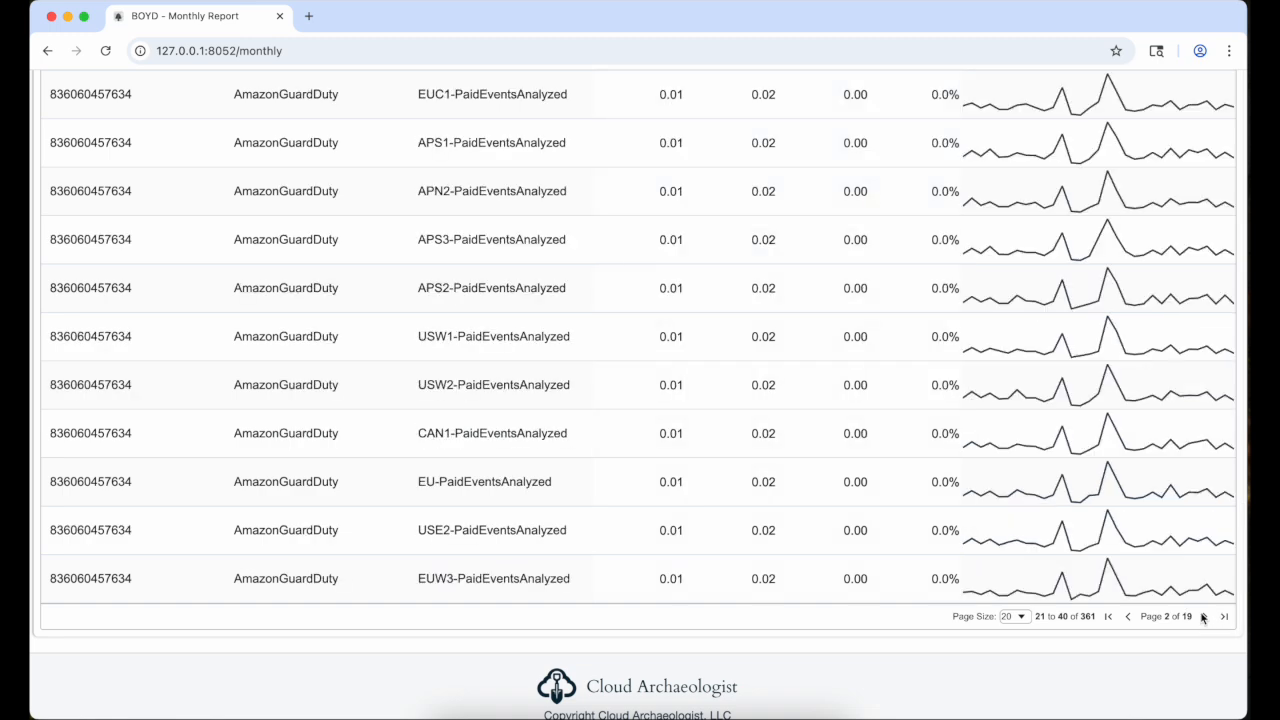
scroll(1105, 485, "up", 4)
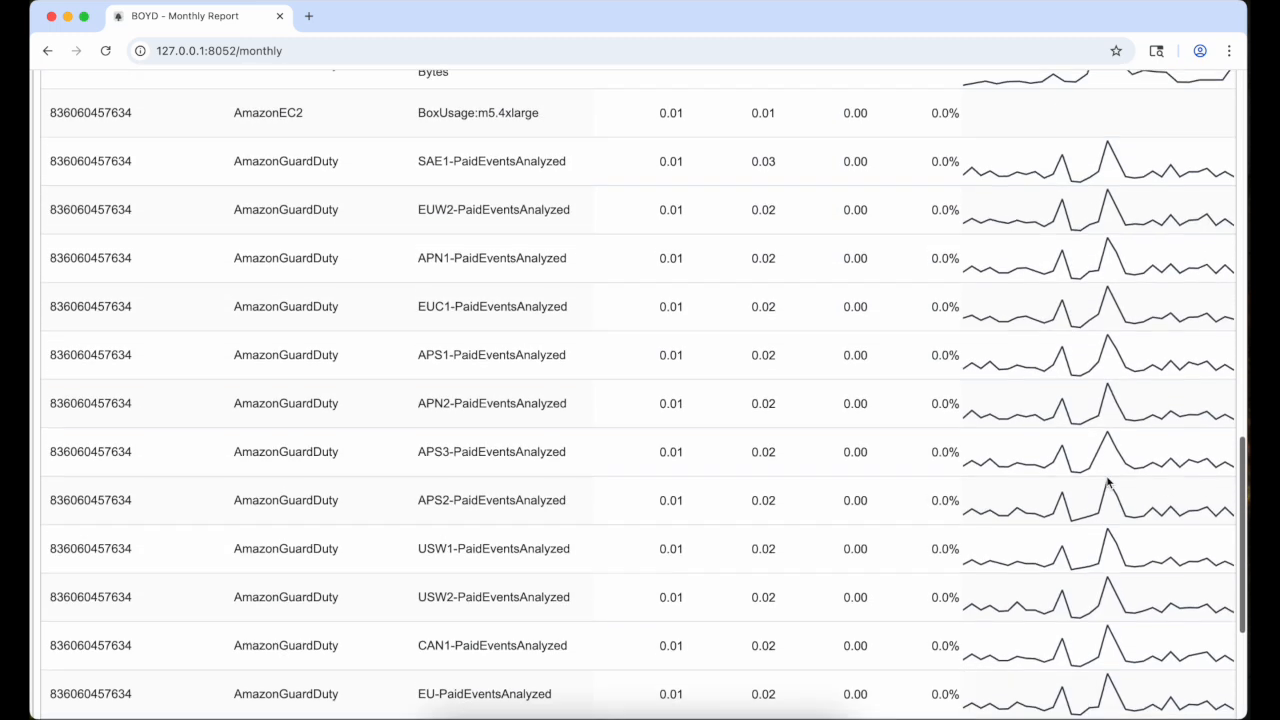
scroll(1107, 483, "up", 8)
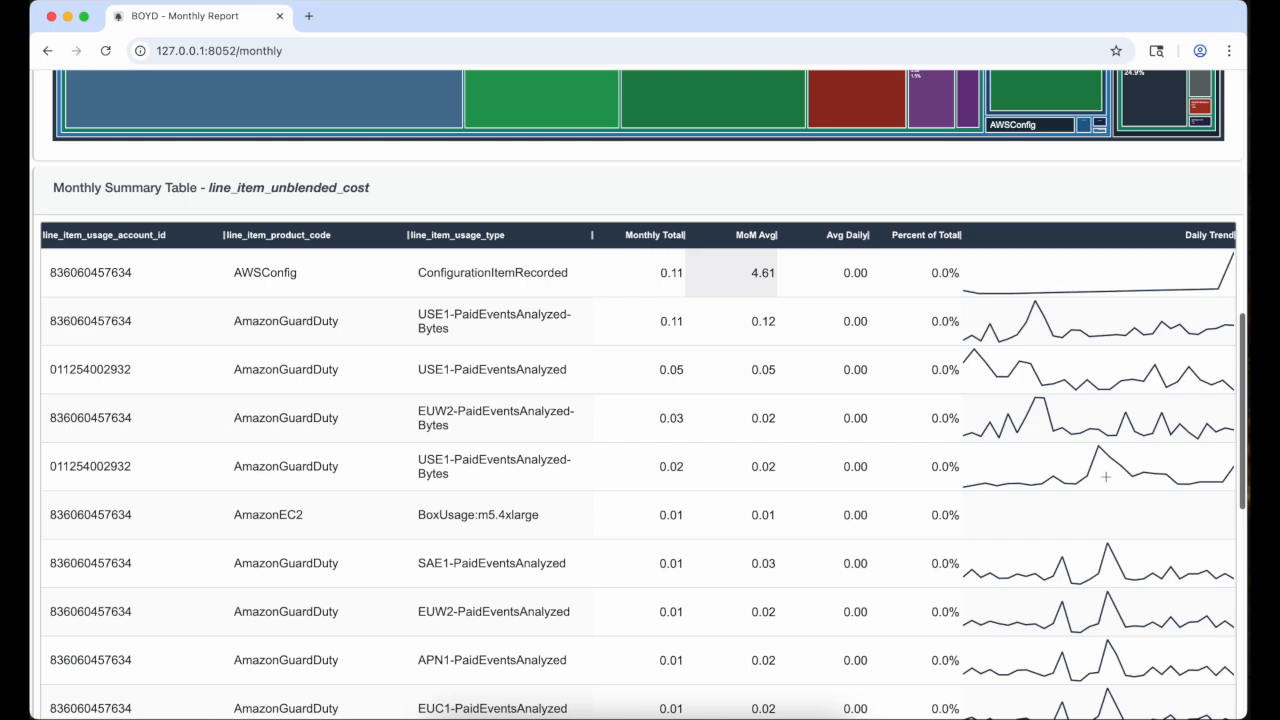
scroll(1106, 477, "up", 5)
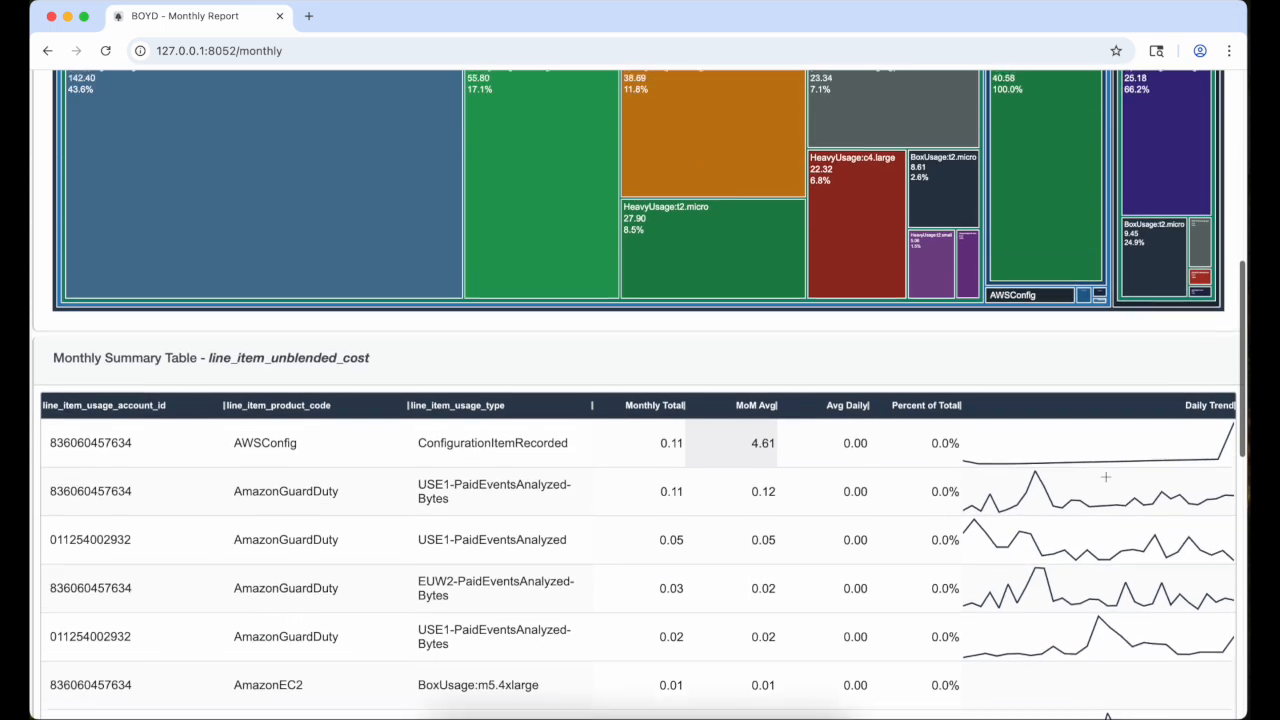
scroll(1106, 477, "up", 2)
scroll(1106, 477, "down", 20)
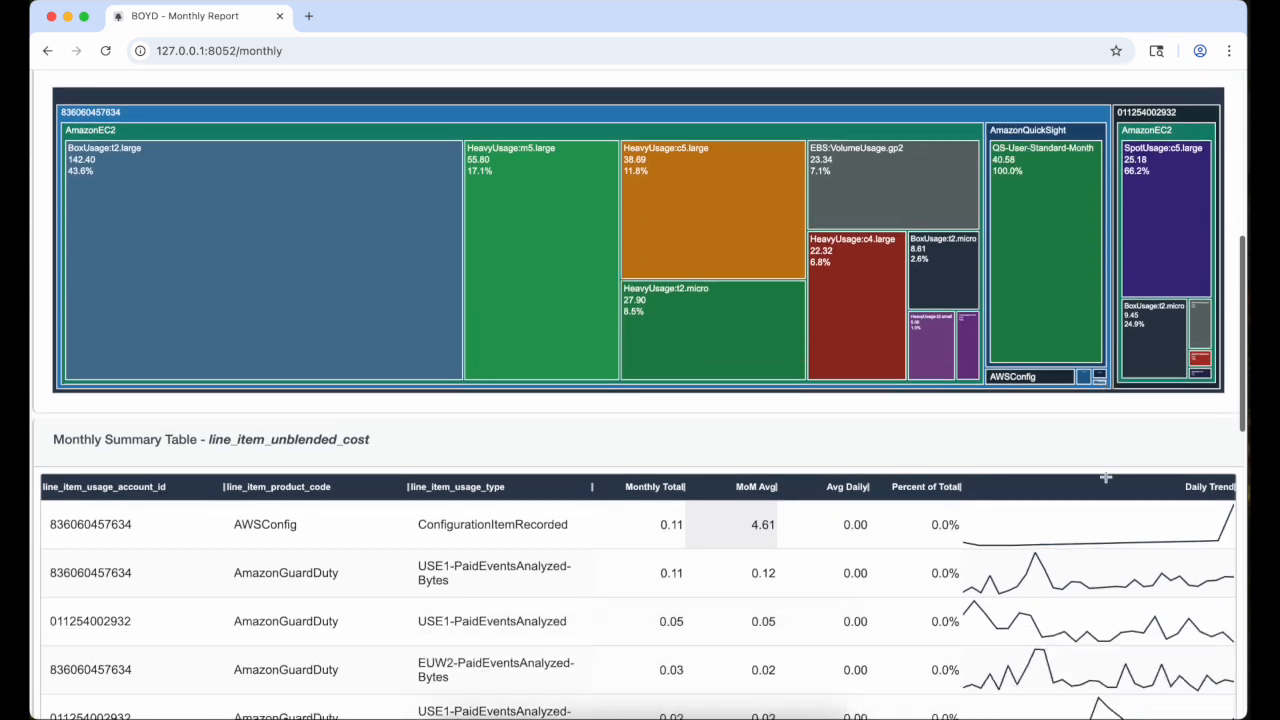
scroll(1106, 477, "up", 1)
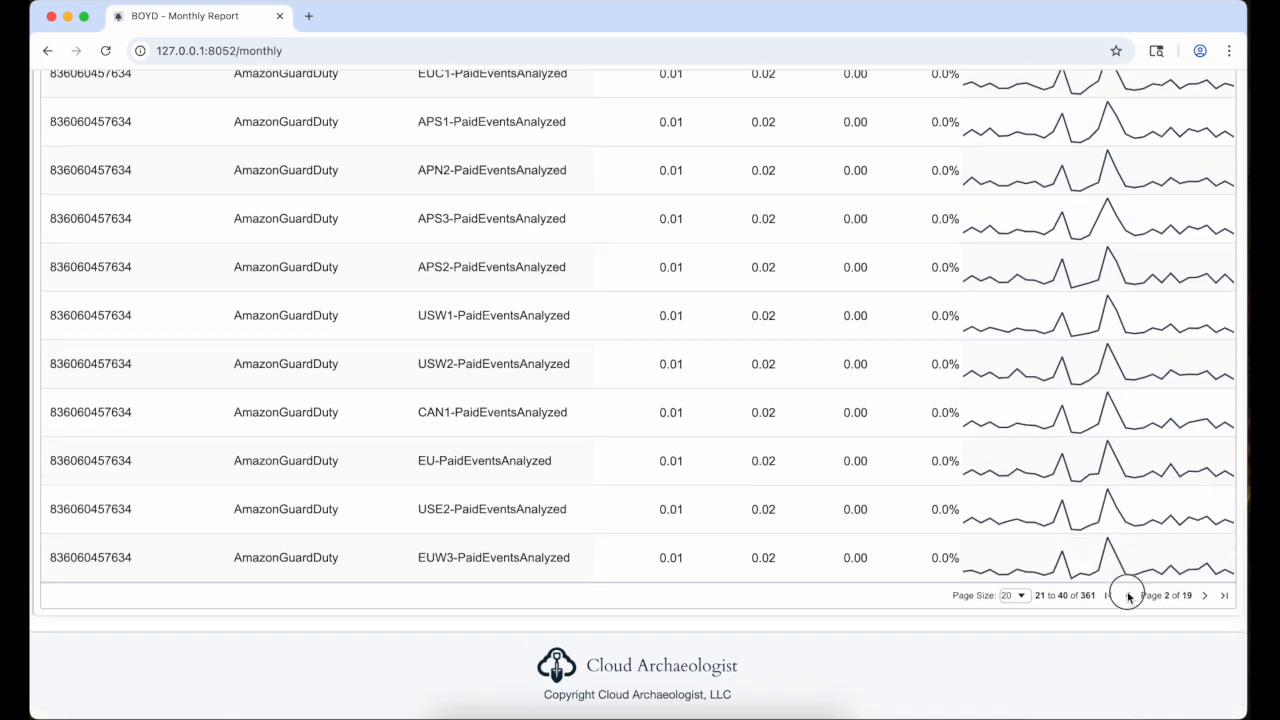
left_click(1127, 571)
scroll(1079, 493, "up", 5)
scroll(818, 378, "up", 6)
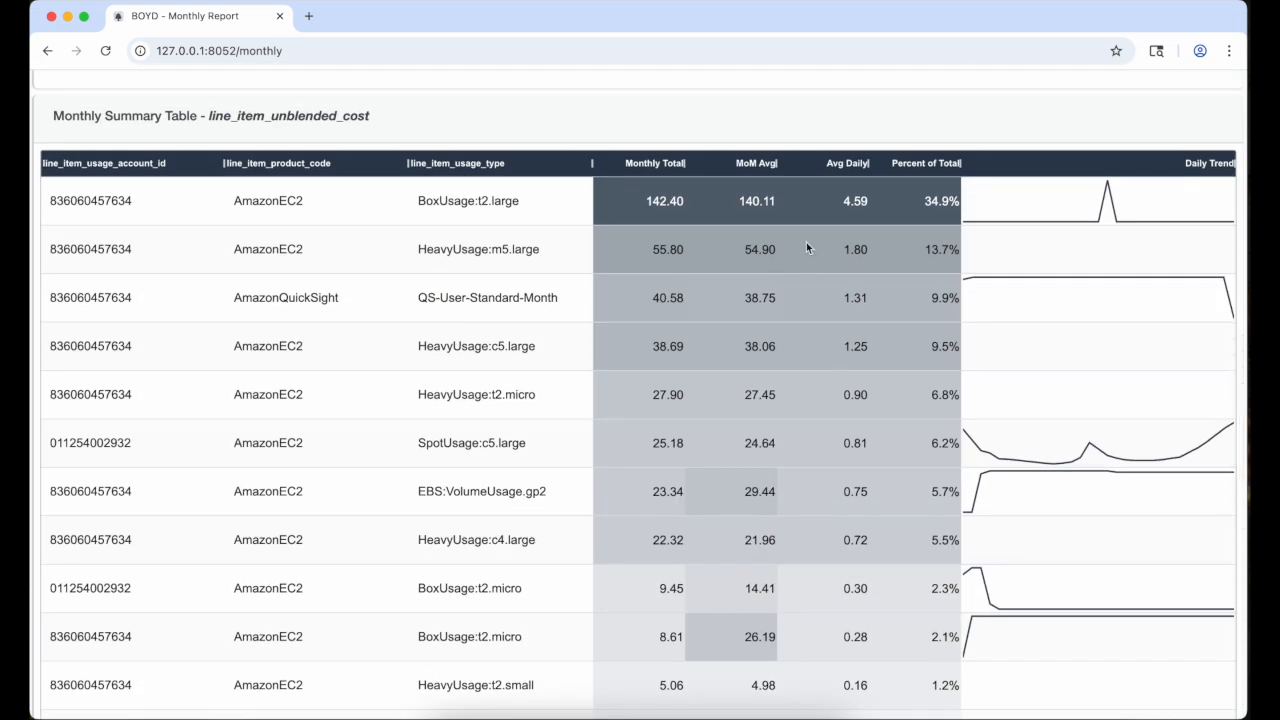
Sort the Monthly Summary Table in descending order by MoM Avg, by Avg Daily, and finally by Percent of Total
left_click(756, 163)
left_click(757, 164)
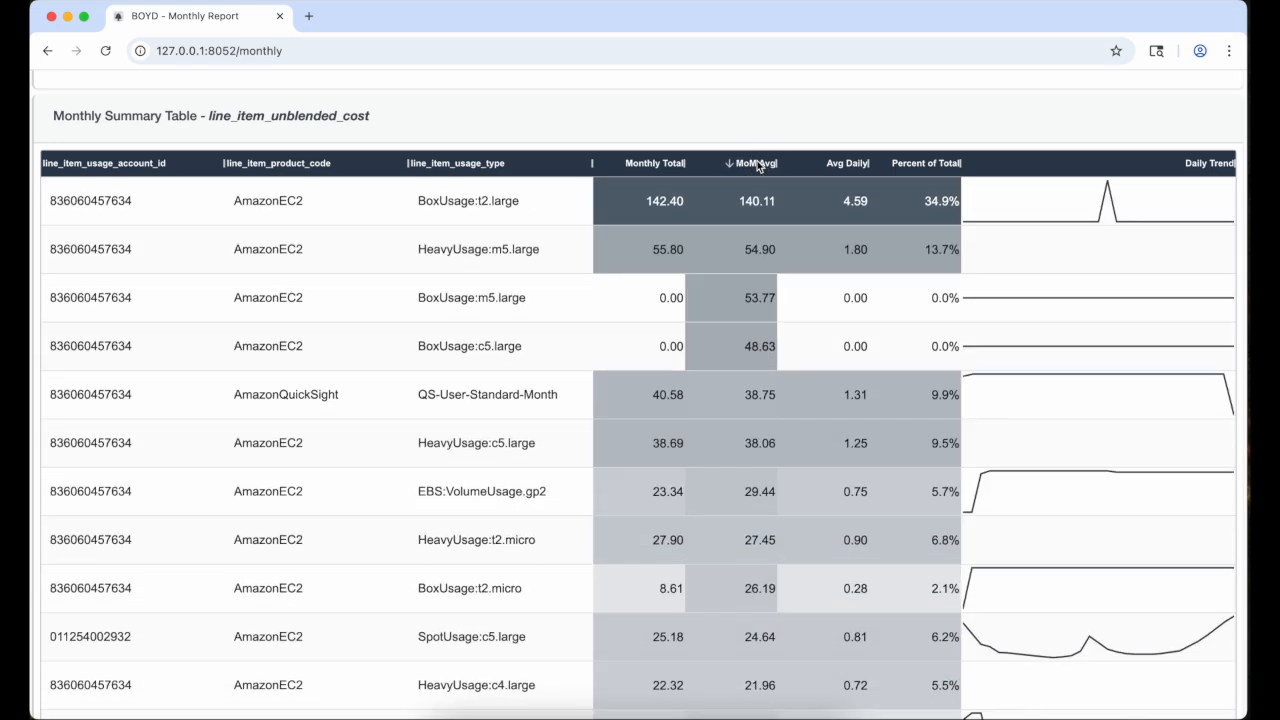
left_click(848, 163)
left_click(849, 163)
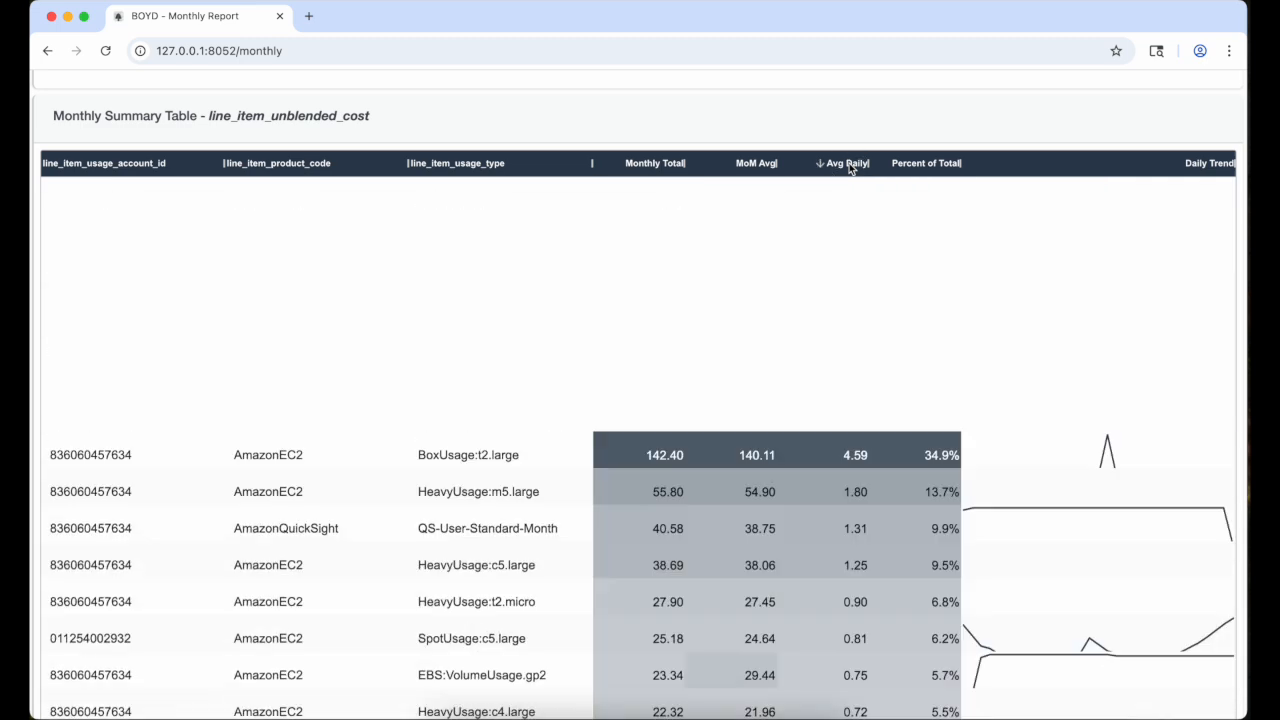
left_click(927, 165)
left_click(927, 165)
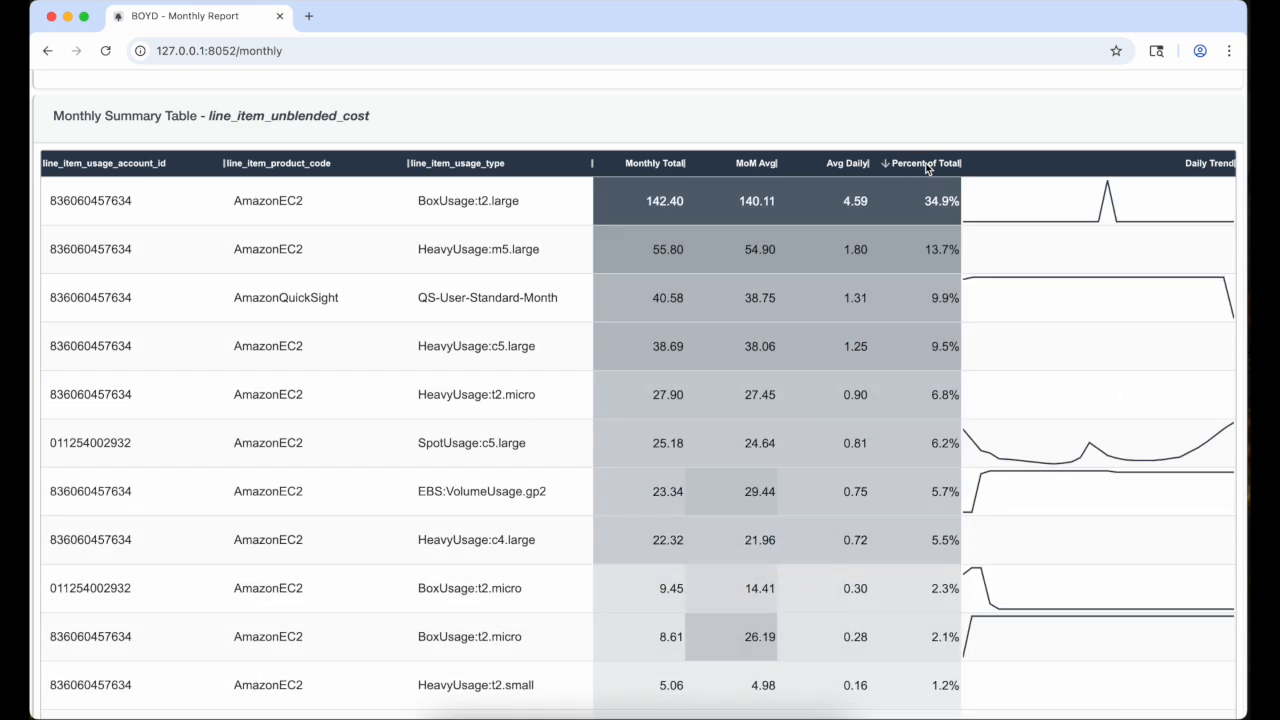
Set the bill period to 2018-11-01T00:00:00 and review the November tree map and summary table
scroll(927, 169, "up", 10)
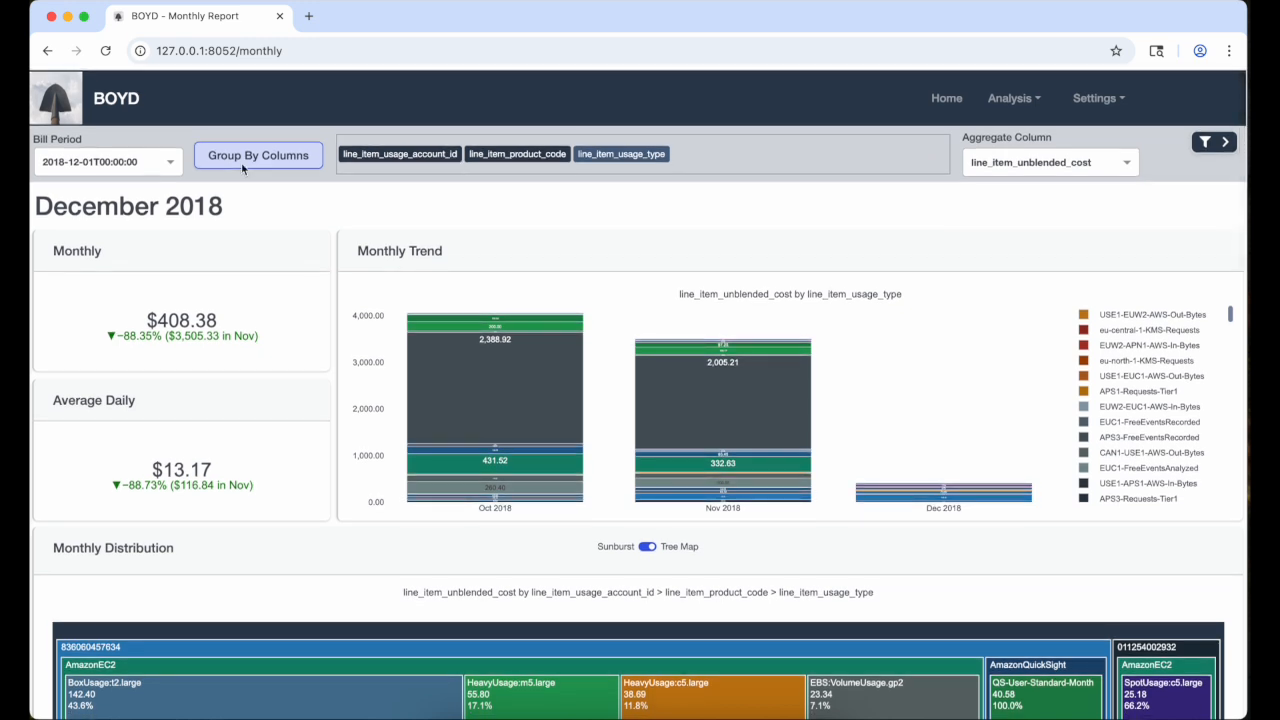
left_click(125, 162)
left_click(116, 218)
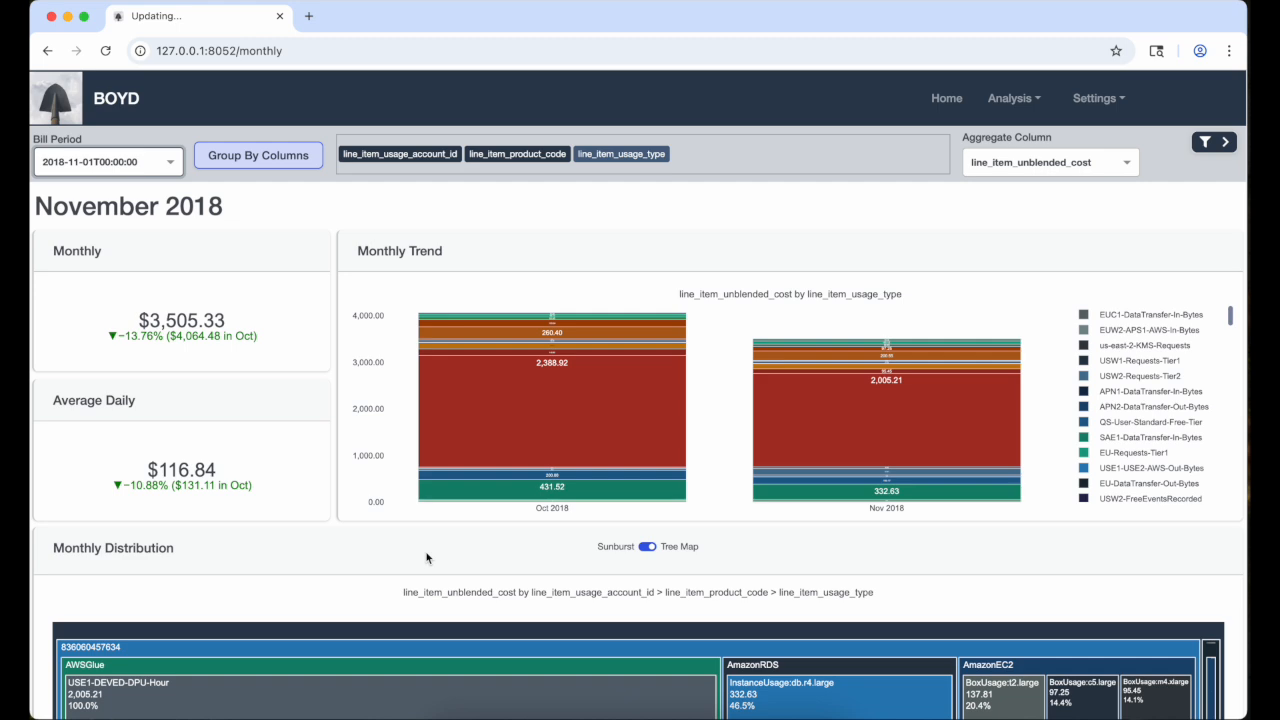
scroll(426, 557, "down", 5)
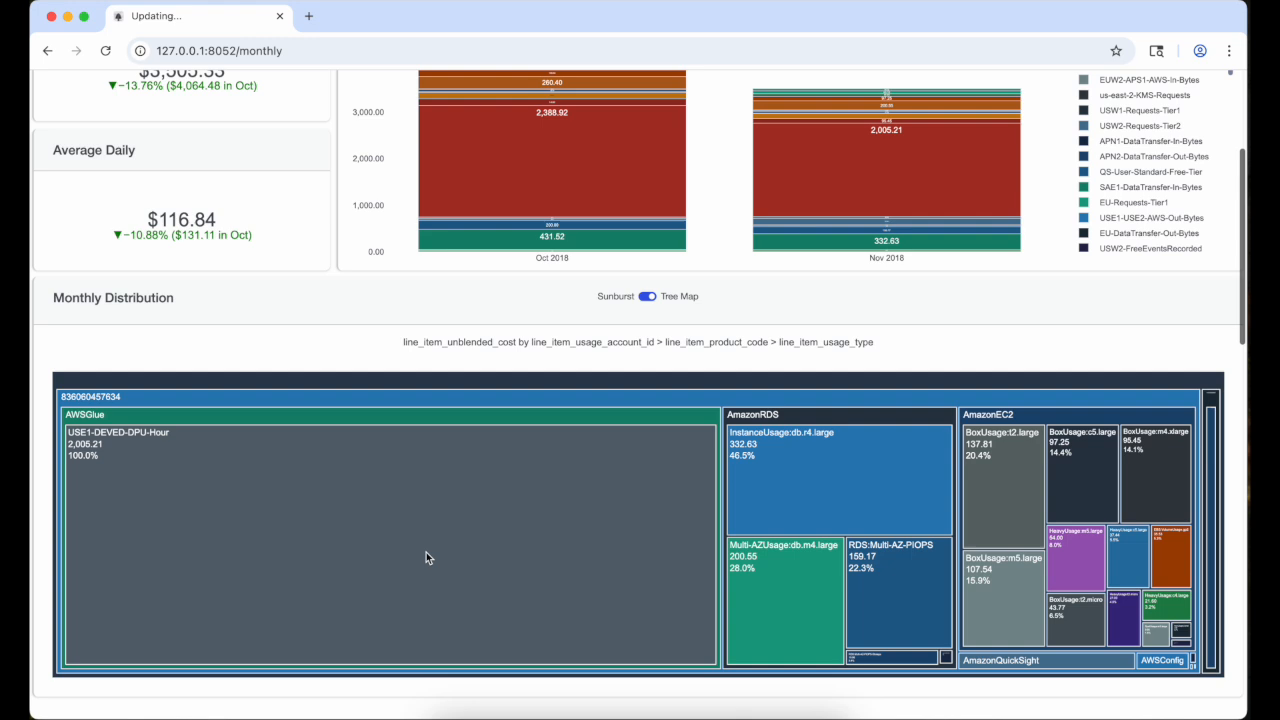
scroll(426, 557, "down", 8)
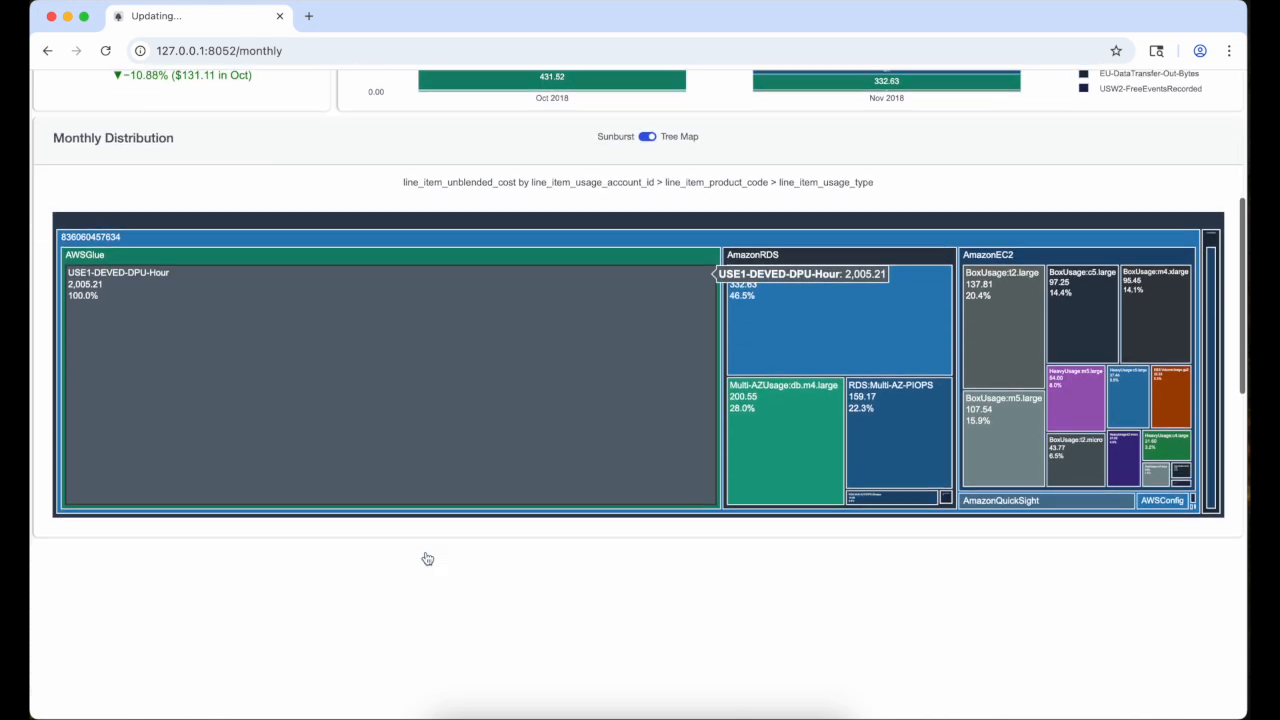
scroll(426, 557, "down", 2)
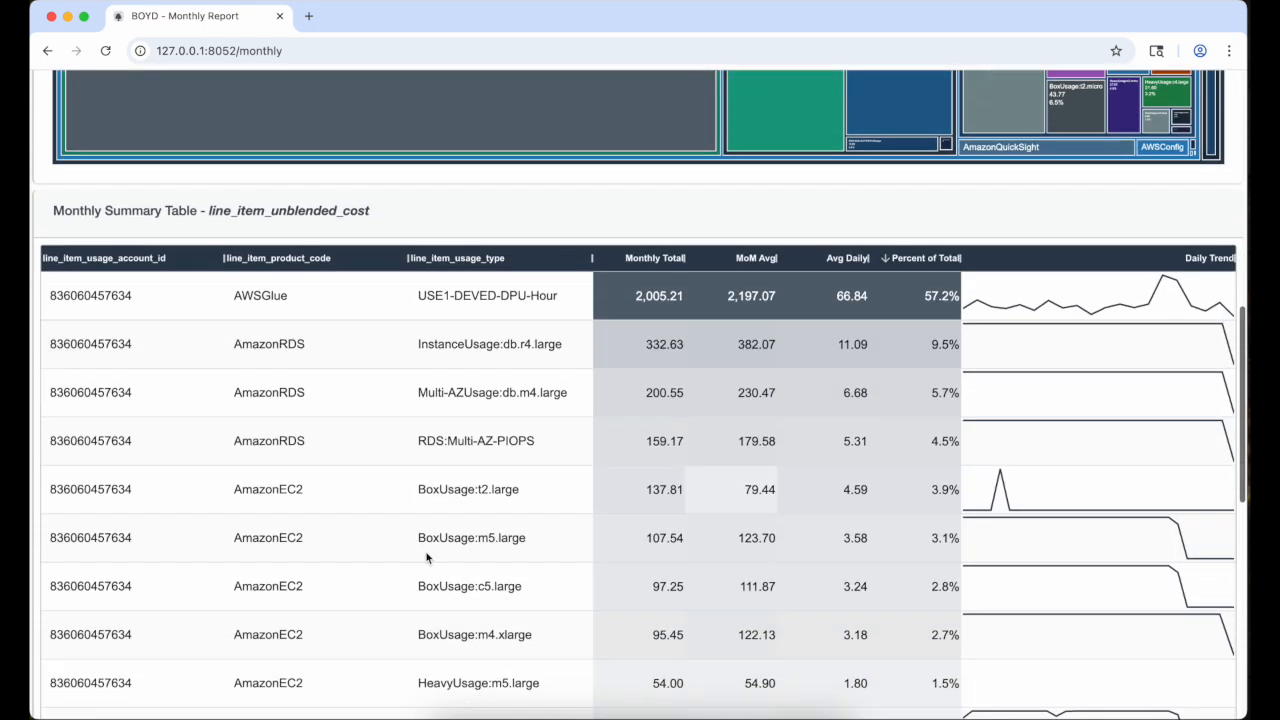
scroll(426, 557, "up", 12)
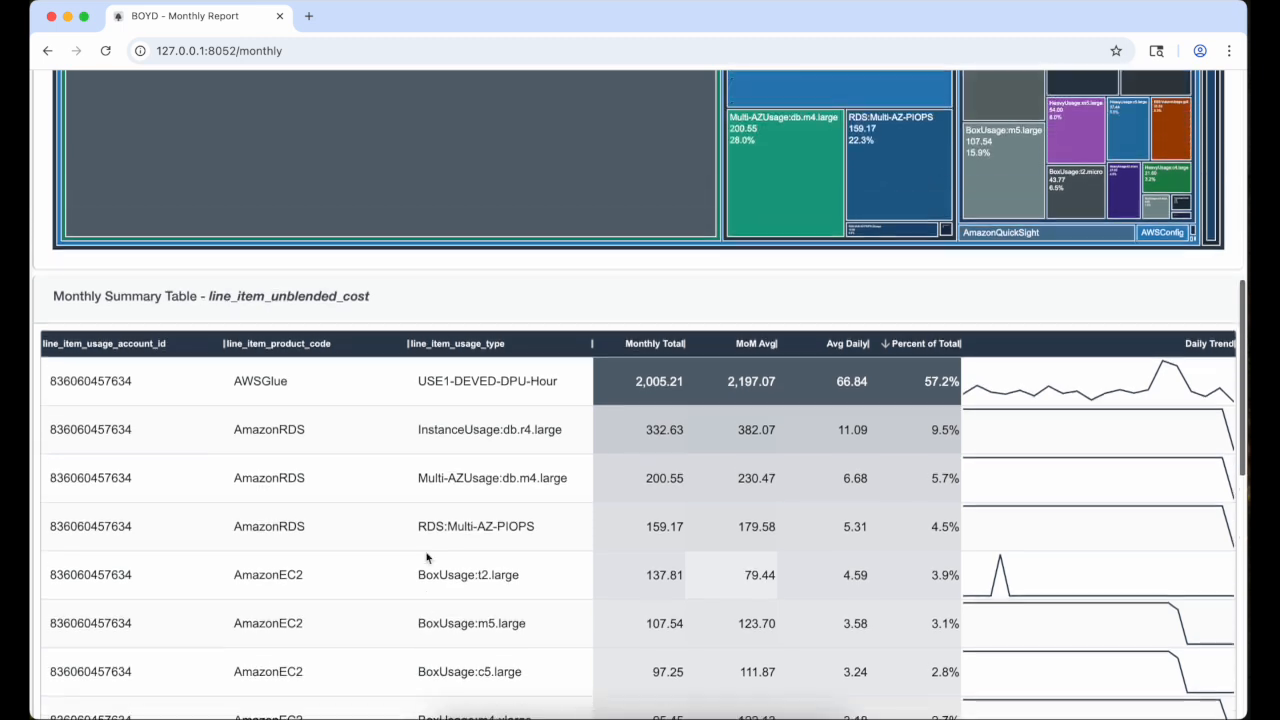
scroll(427, 558, "up", 1)
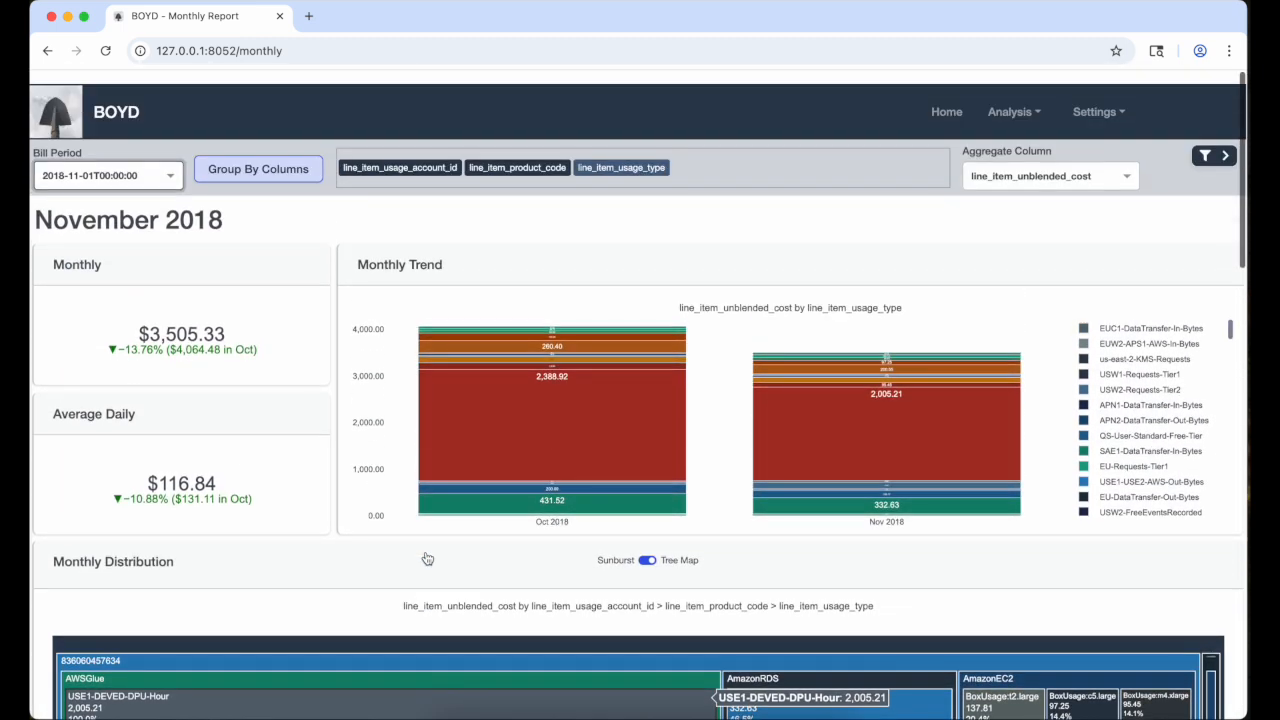